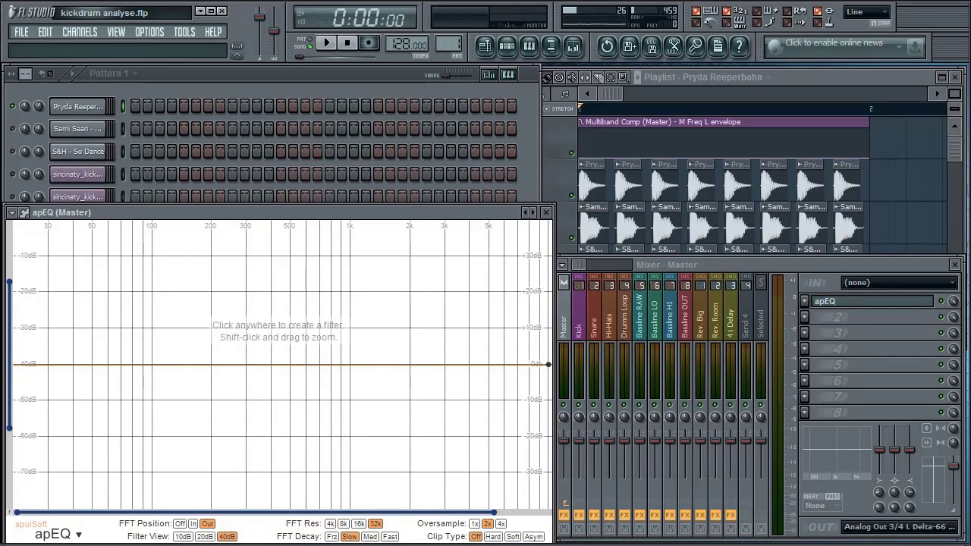
# - Select the Pryda Reeperbahn kick channel and play it to examine its frequency spectrum in apEQ on the Master
pyautogui.click(273, 75)
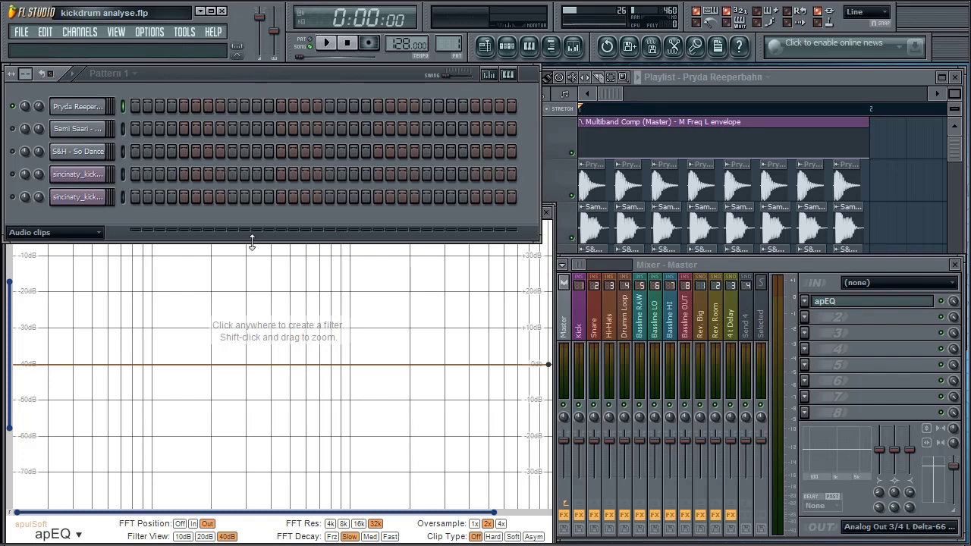
pyautogui.click(86, 111)
pyautogui.click(84, 111)
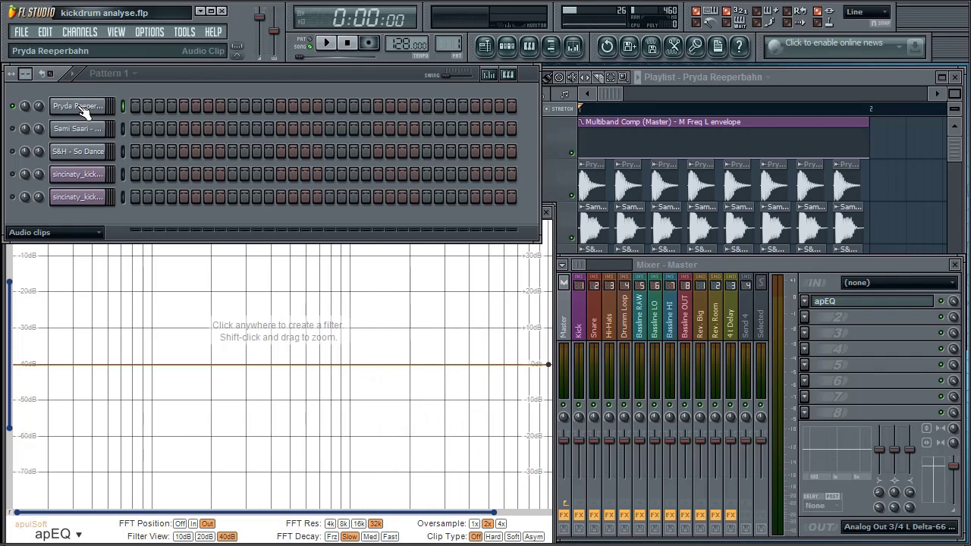
pyautogui.click(304, 314)
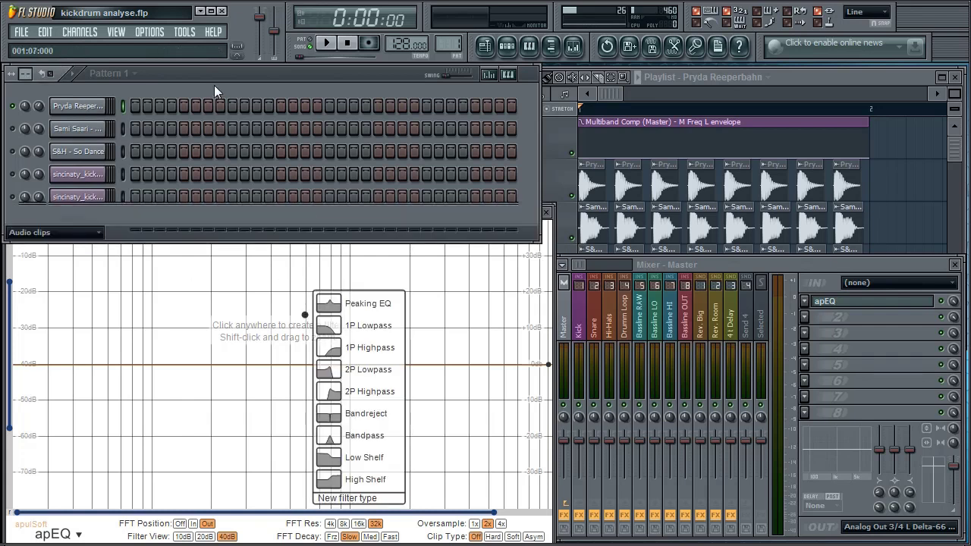
pyautogui.click(346, 245)
pyautogui.press('Escape')
pyautogui.press('space')
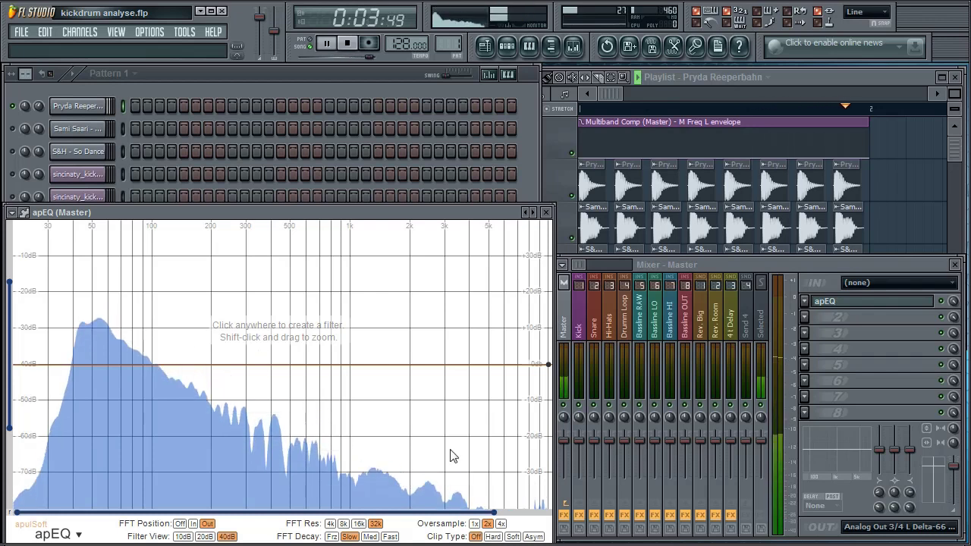
pyautogui.press('space')
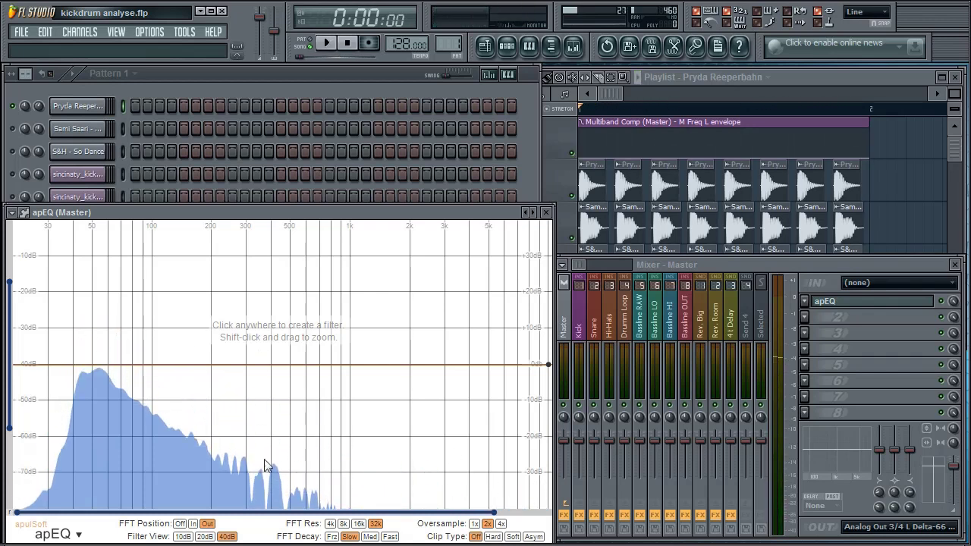
# - Set apEQ's FFT Decay to Frz and replay the Pryda Reeperbahn kick to capture its spectrum
pyautogui.click(333, 537)
pyautogui.press('space')
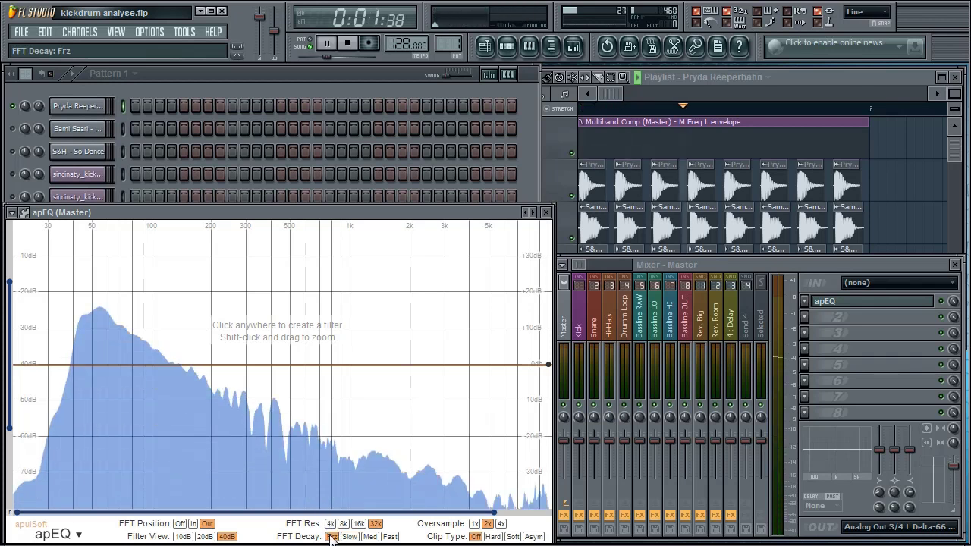
pyautogui.press('space')
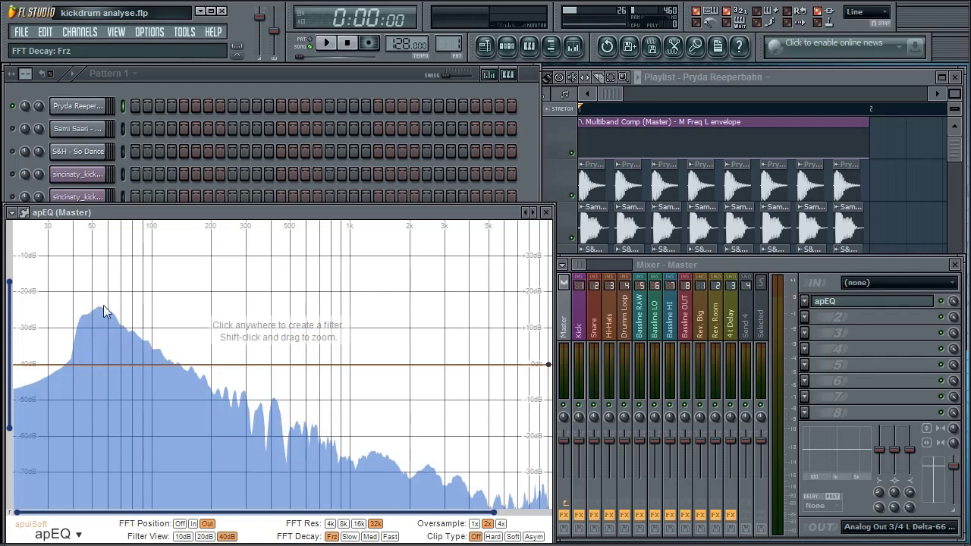
# - Solo and play the kick channel ending in The Punch, with FFT Decay set to Slow, to examine its spectrum
pyautogui.click(30, 121)
pyautogui.click(91, 129)
pyautogui.click(95, 130)
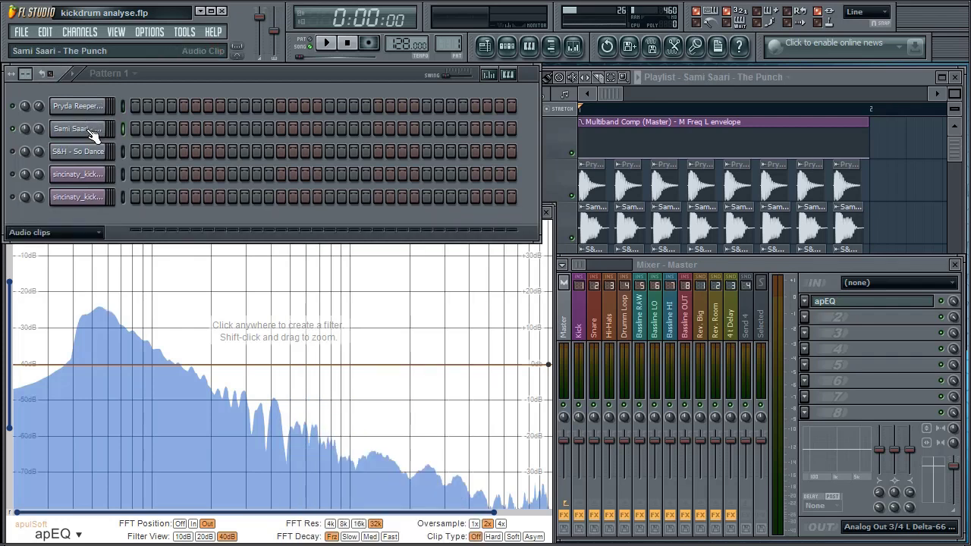
pyautogui.press('space')
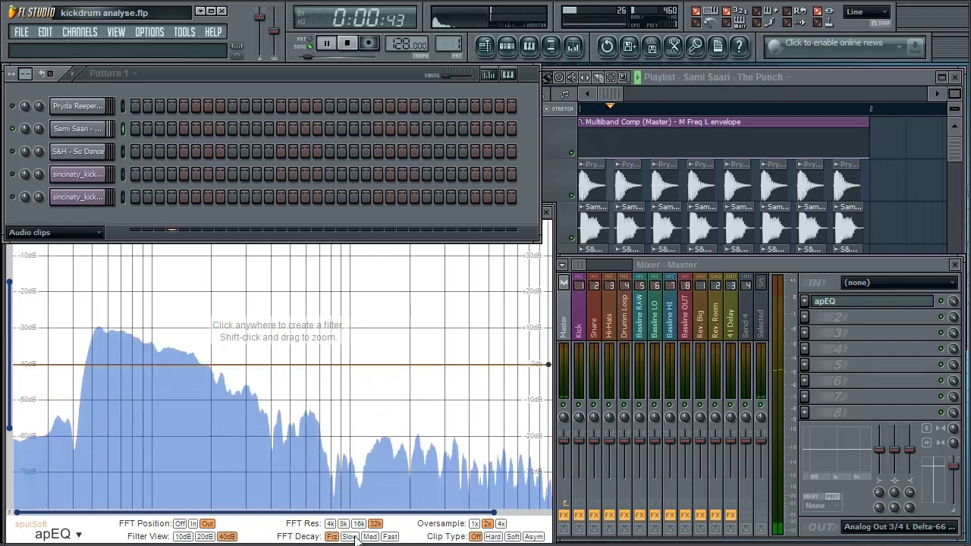
pyautogui.click(350, 537)
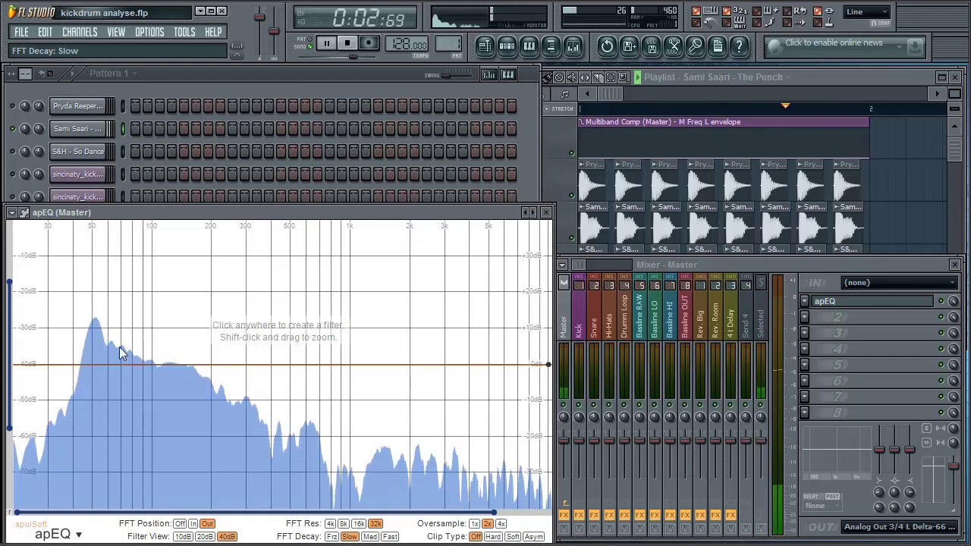
pyautogui.press('space')
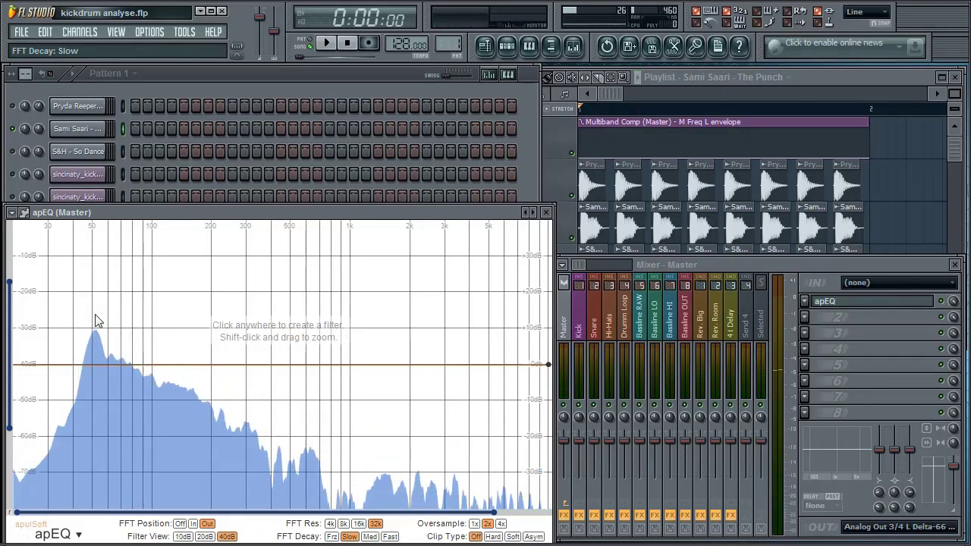
# - Solo and play the S&H - So Dance kick, and freeze its spectrum with FFT Decay set to Frz
pyautogui.click(85, 155)
pyautogui.click(86, 158)
pyautogui.click(87, 159)
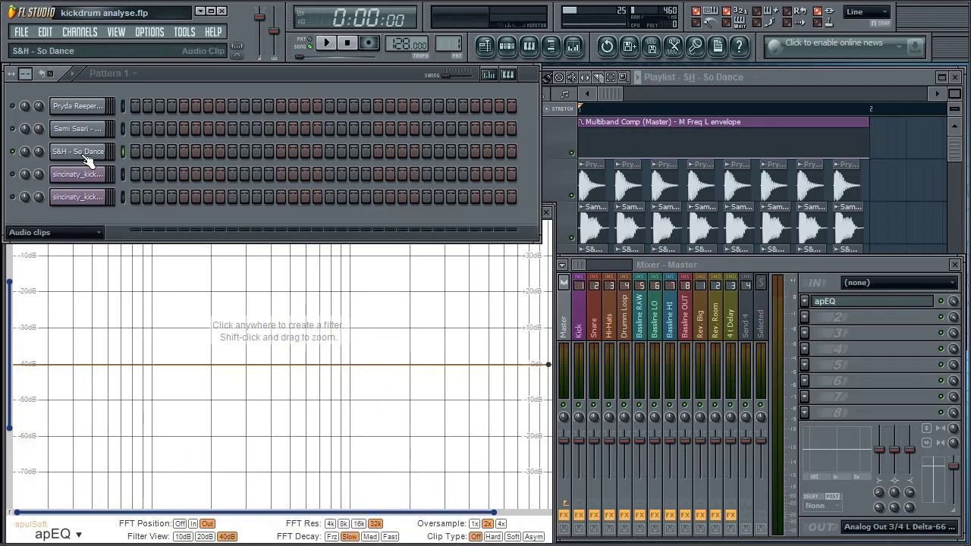
pyautogui.press('space')
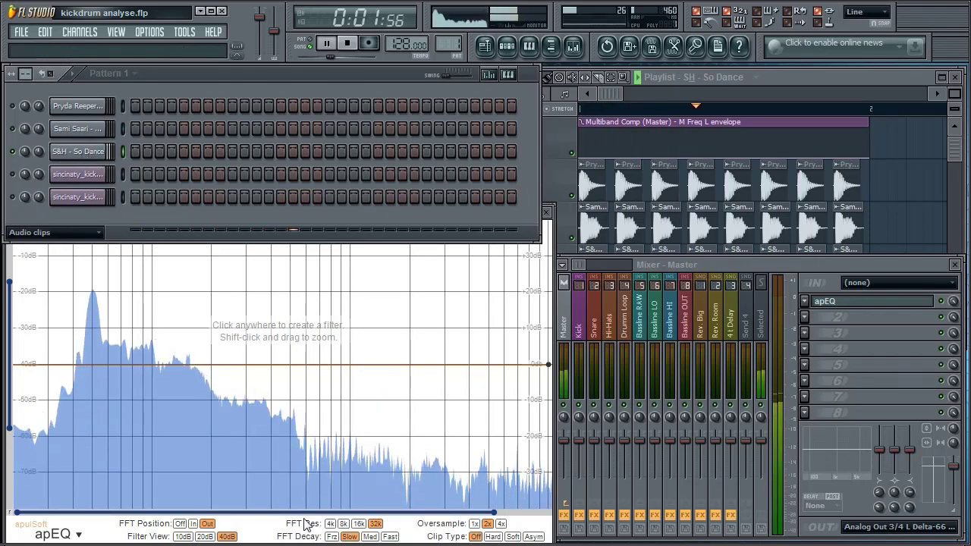
pyautogui.click(332, 537)
pyautogui.press('space')
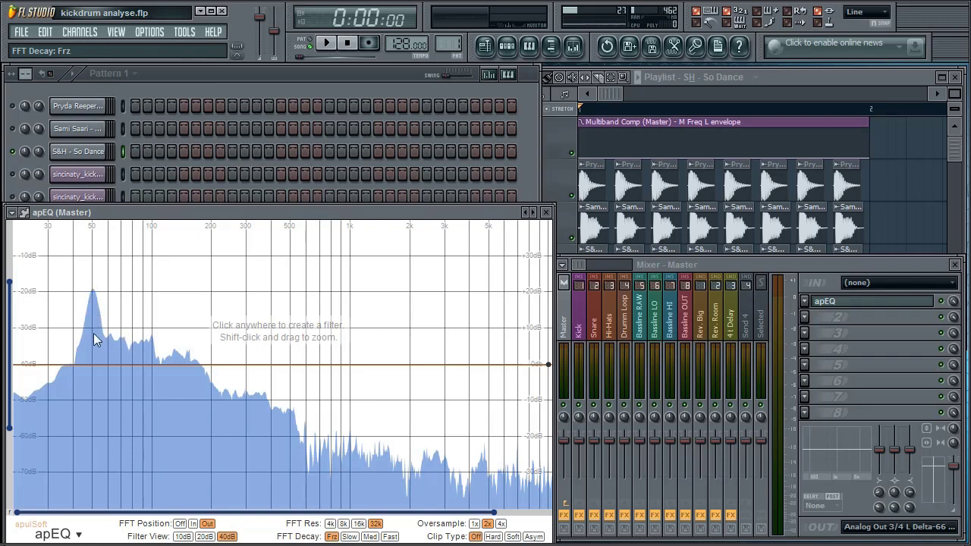
# - Solo the sincinaty_kick_01 channel and play it to capture its spectrum in apEQ
pyautogui.click(206, 78)
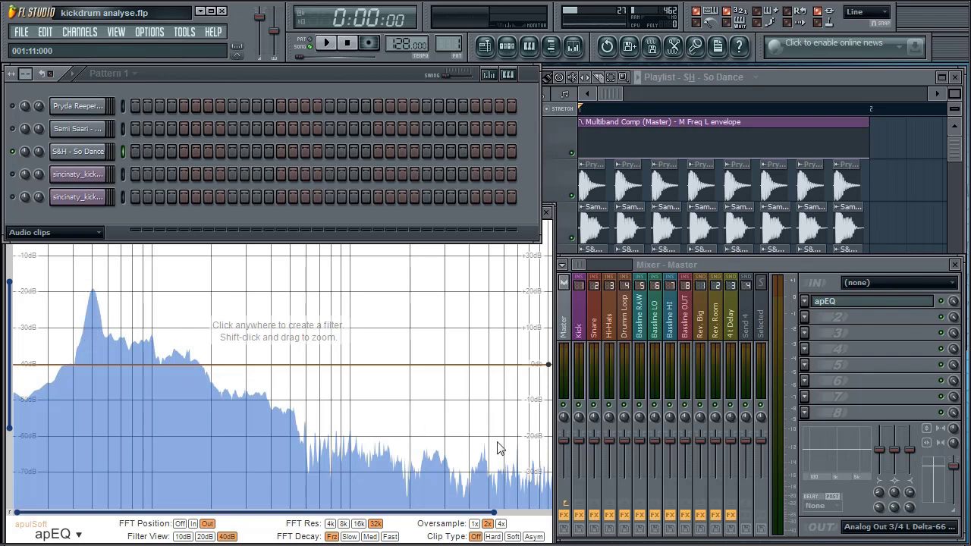
pyautogui.click(69, 182)
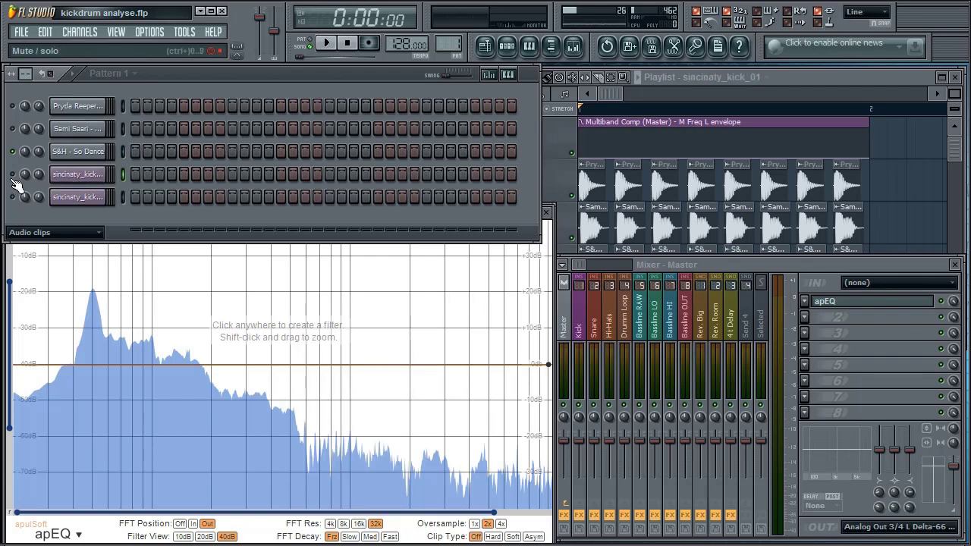
pyautogui.click(80, 174)
pyautogui.click(80, 174)
pyautogui.press('space')
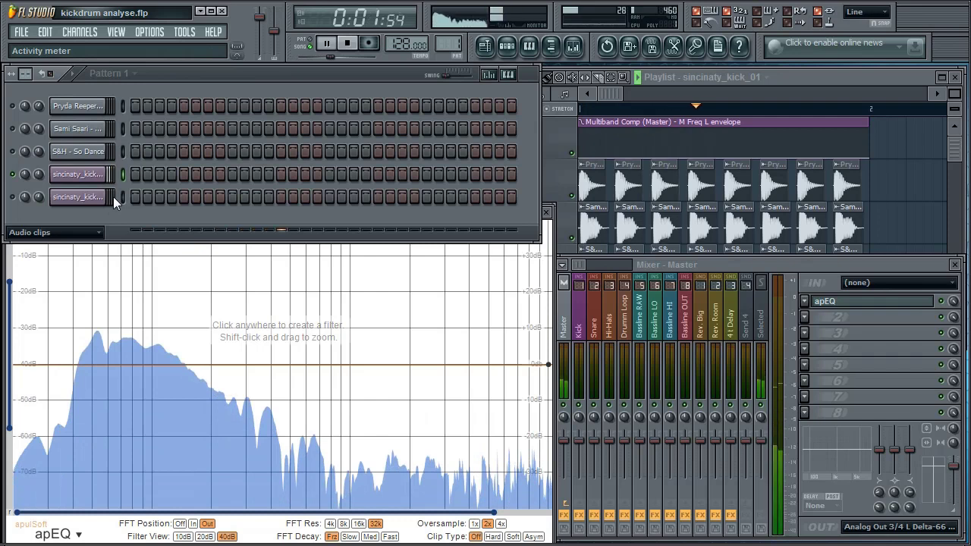
pyautogui.press('space')
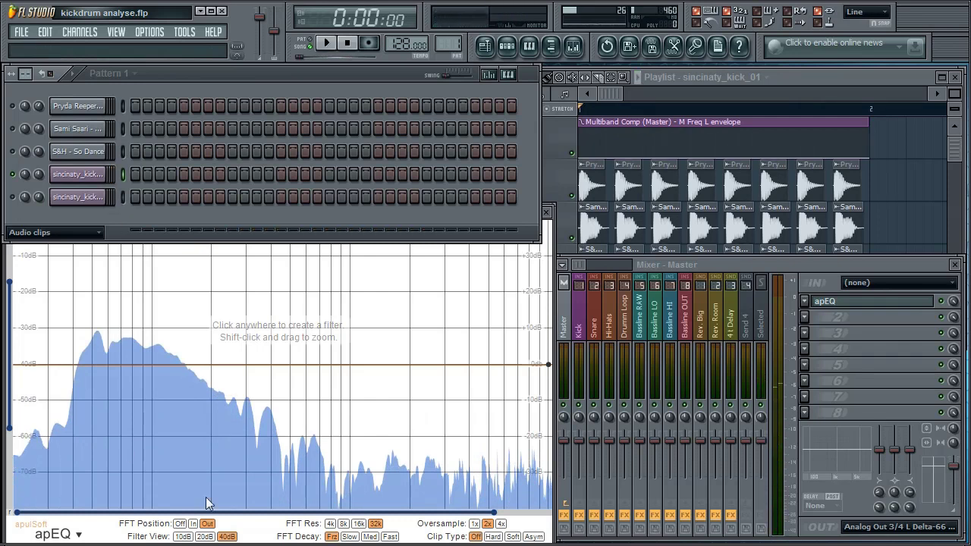
# - Add a Peaking EQ filter in apEQ at about 98.5 Hz with about -3 dB gain while sincinaty_kick_01 plays
pyautogui.click(331, 275)
pyautogui.click(302, 275)
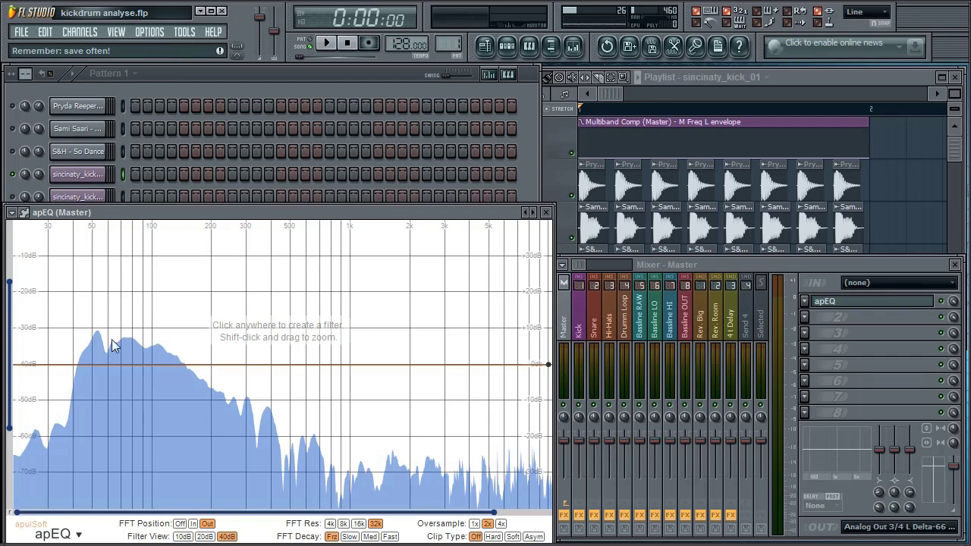
pyautogui.click(150, 372)
pyautogui.click(154, 373)
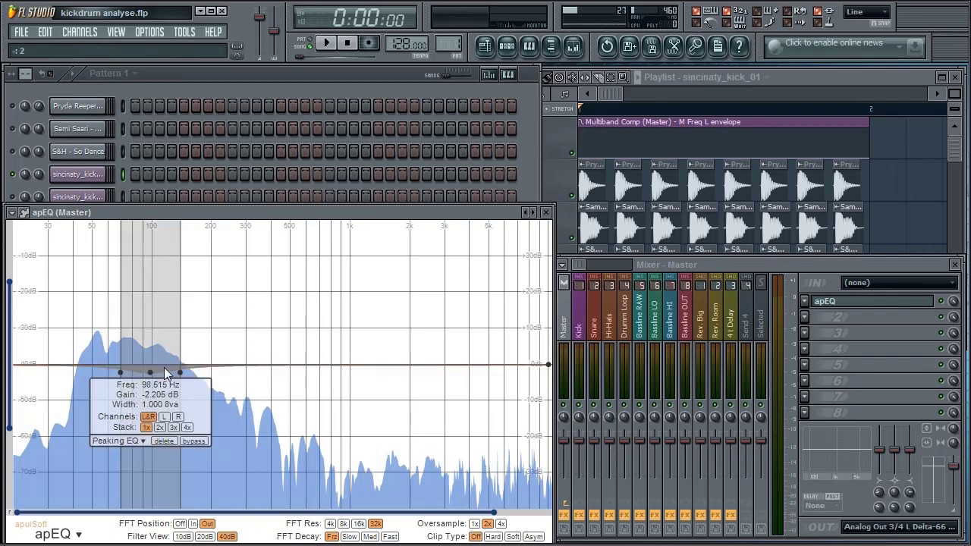
pyautogui.press('space')
pyautogui.moveTo(155, 373); pyautogui.dragTo(154, 375)
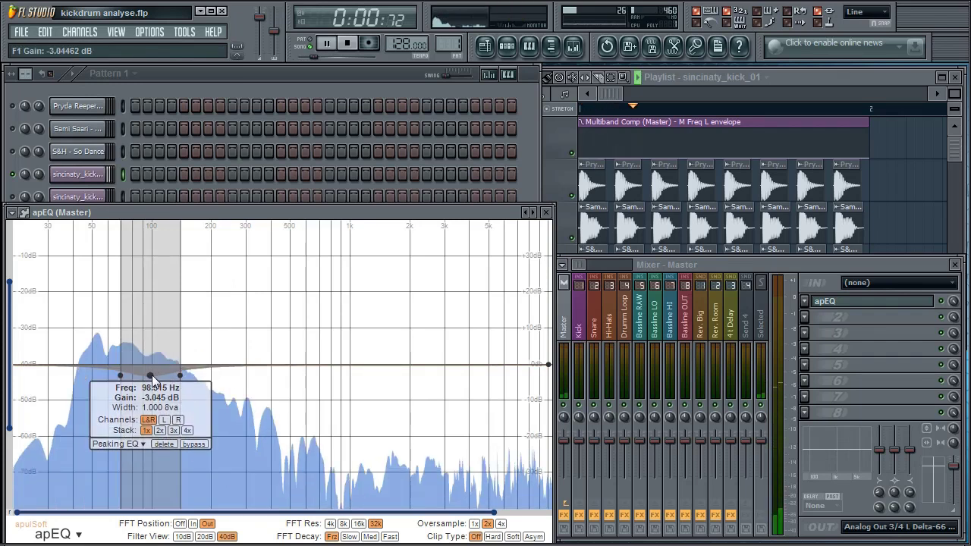
# - Add a second Peaking EQ boost of about +4.5 dB near 54 Hz, narrow it to about 0.77 octave, and stop playback
pyautogui.click(106, 353)
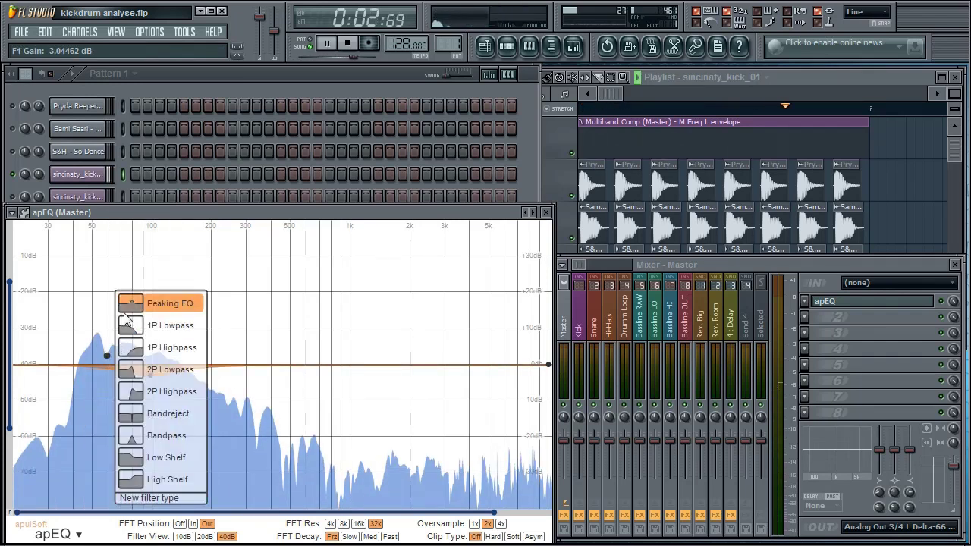
pyautogui.click(130, 287)
pyautogui.scroll(-2, 104, 349)
pyautogui.press('space')
# - Delete both Peaking EQ filters, near 98 Hz and 54 Hz, from apEQ
pyautogui.rightClick(150, 379)
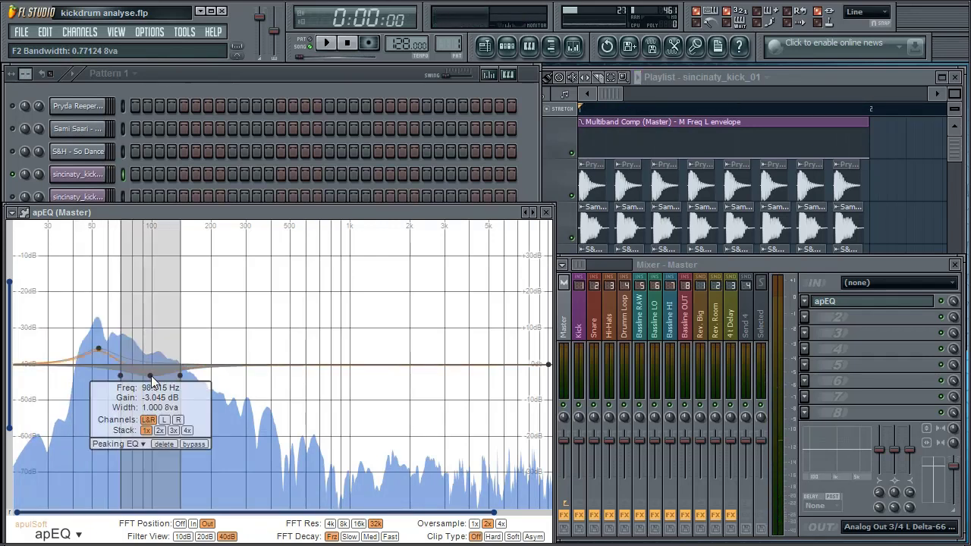
pyautogui.click(165, 434)
pyautogui.rightClick(101, 350)
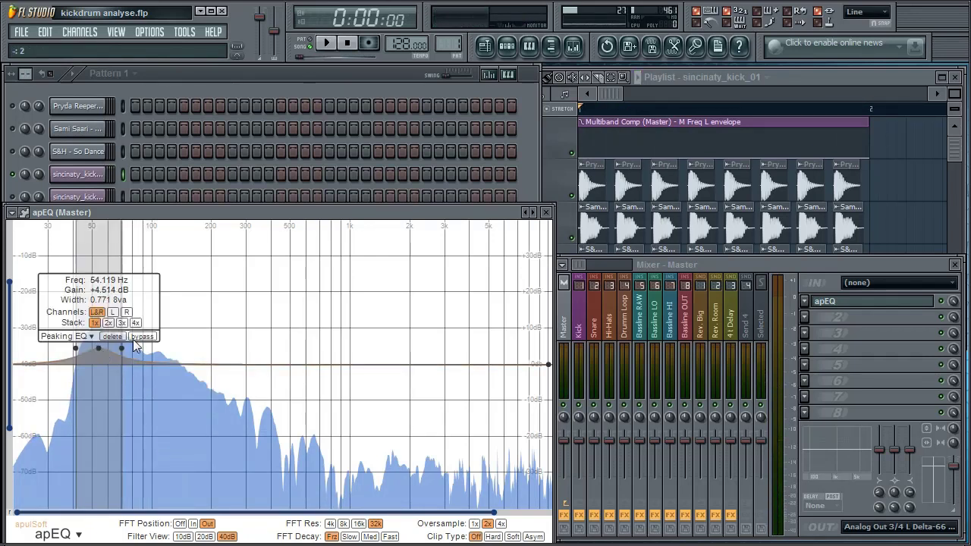
pyautogui.click(117, 337)
# - Solo the sincinaty_kick_02 channel and play it to capture and examine its spectrum in apEQ
pyautogui.click(155, 93)
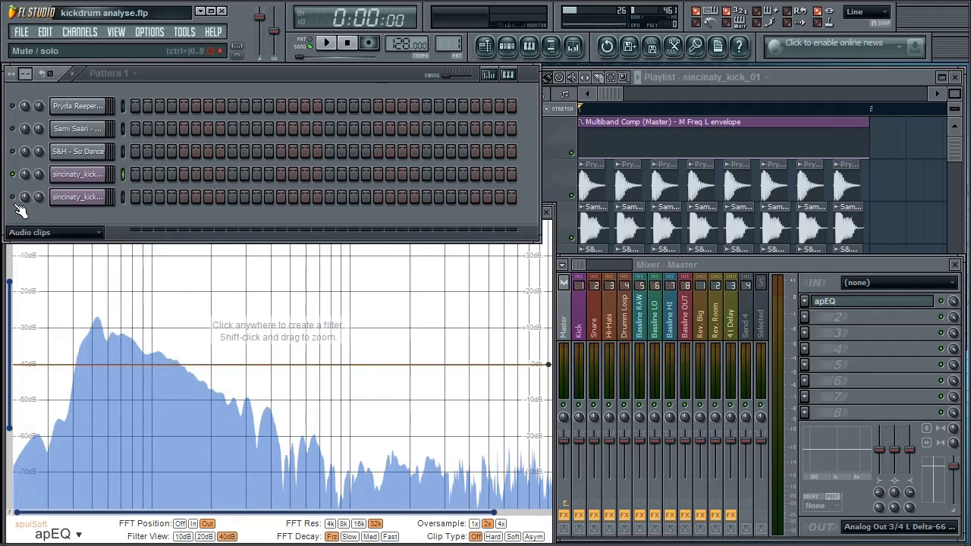
pyautogui.click(82, 199)
pyautogui.press('space')
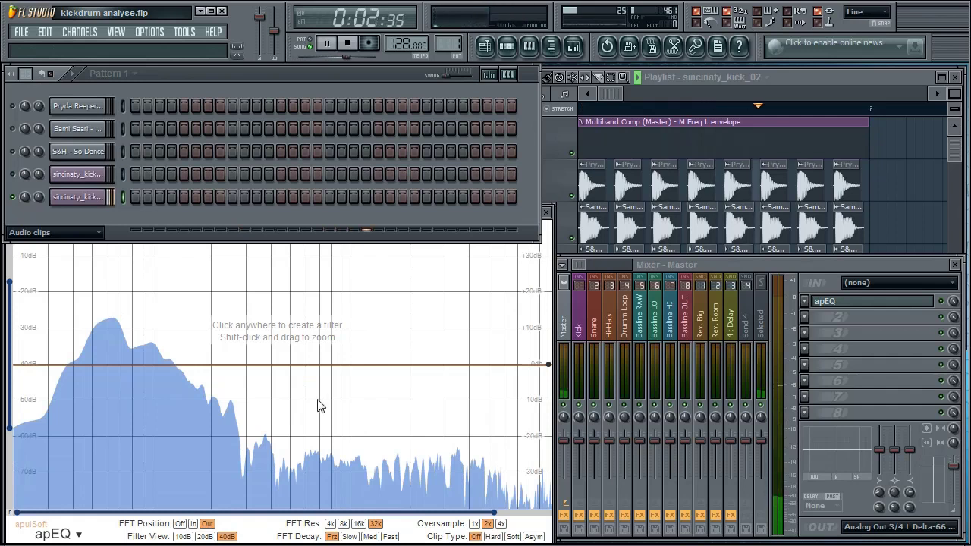
pyautogui.press('space')
pyautogui.click(270, 311)
pyautogui.click(460, 282)
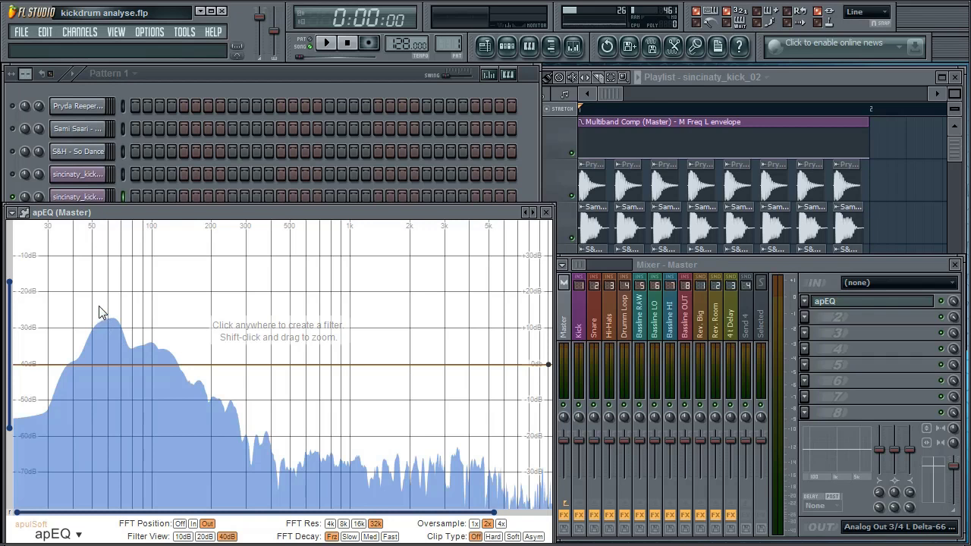
pyautogui.click(188, 83)
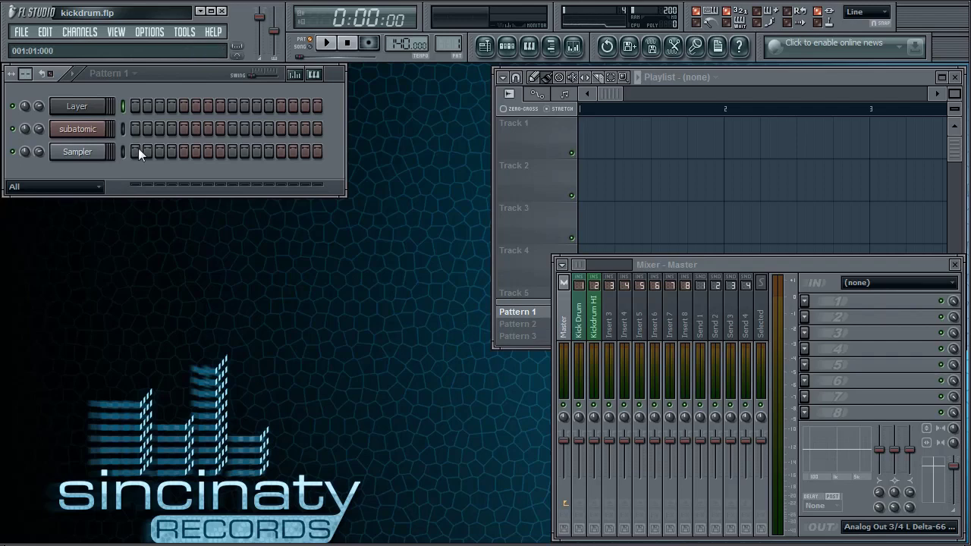
# - In the kickdrum.flp project, open the subatomic channel's plugin and settings, then view its miscellaneous channel settings
pyautogui.click(96, 131)
pyautogui.moveTo(338, 427); pyautogui.dragTo(353, 232)
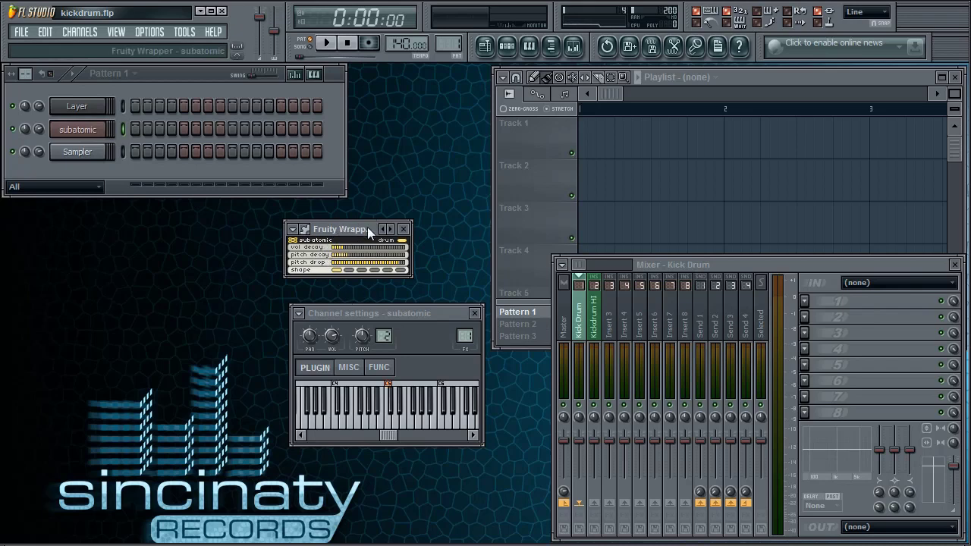
pyautogui.moveTo(368, 228); pyautogui.dragTo(382, 230)
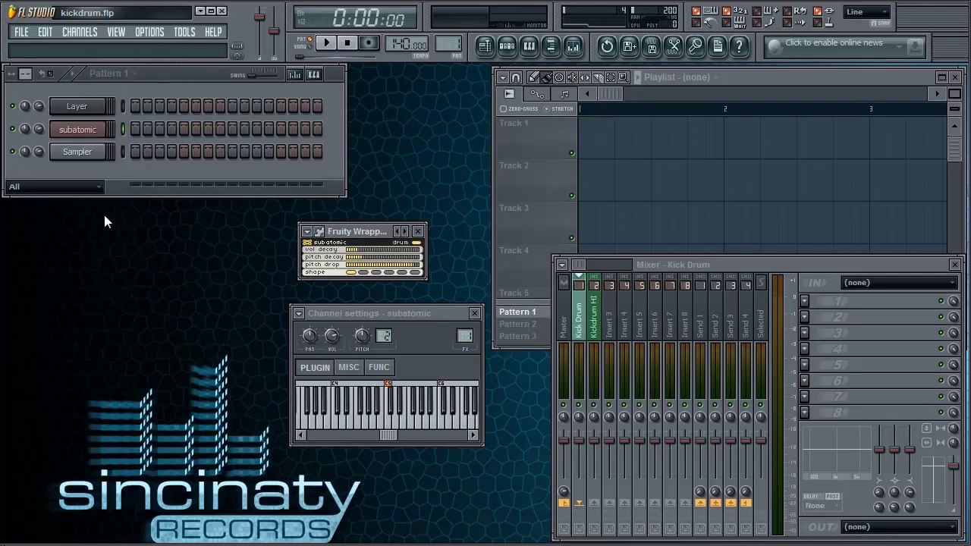
pyautogui.press('Down')
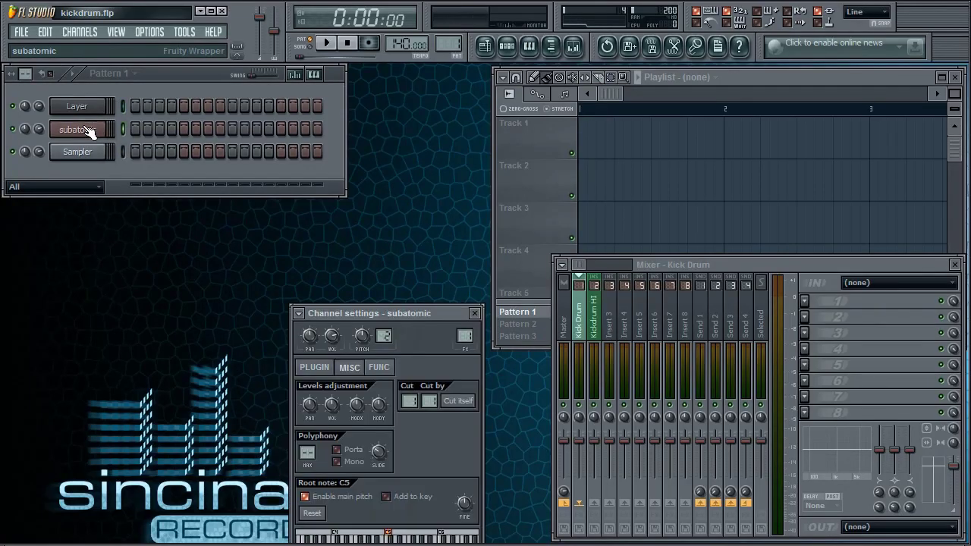
pyautogui.press('Up')
# - Open the Layer channel's settings and fill its pattern on every 4th step
pyautogui.click(79, 107)
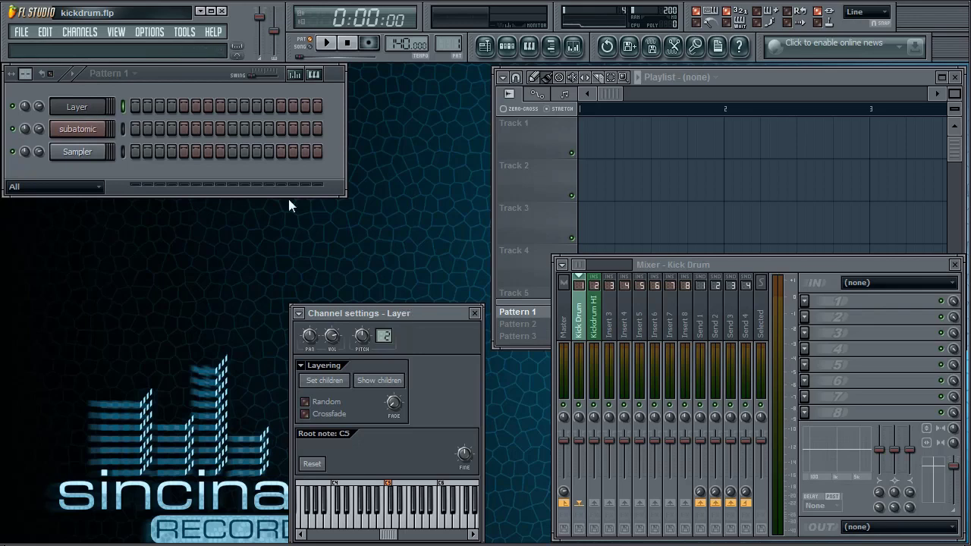
pyautogui.rightClick(85, 110)
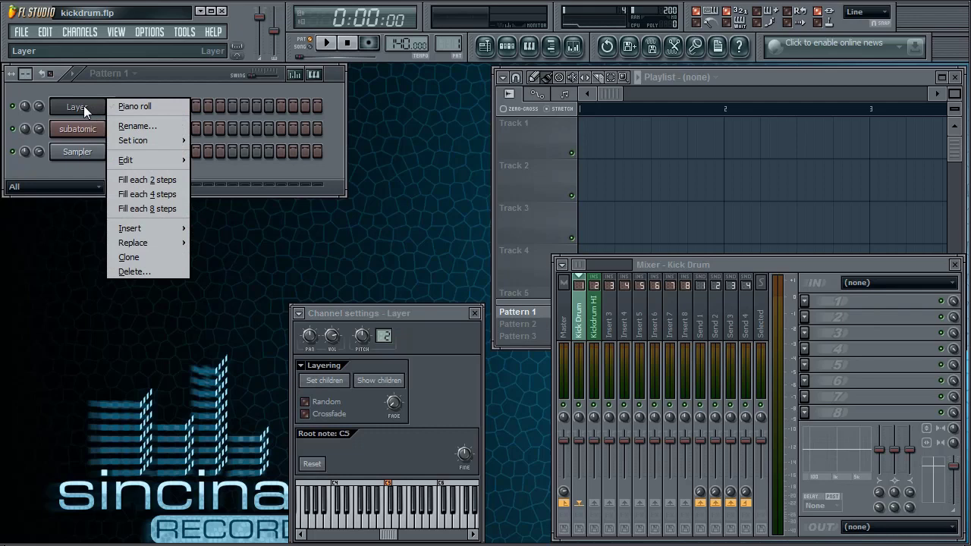
pyautogui.click(153, 193)
# - Play the four-to-the-floor Layer pattern briefly to check it, and stop playback
pyautogui.click(327, 43)
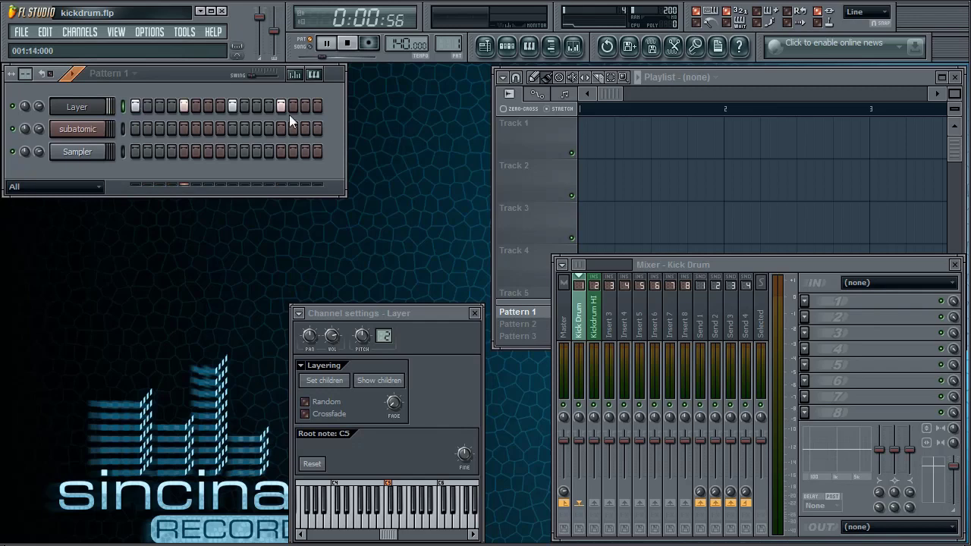
pyautogui.click(99, 110)
pyautogui.press('space')
pyautogui.click(99, 110)
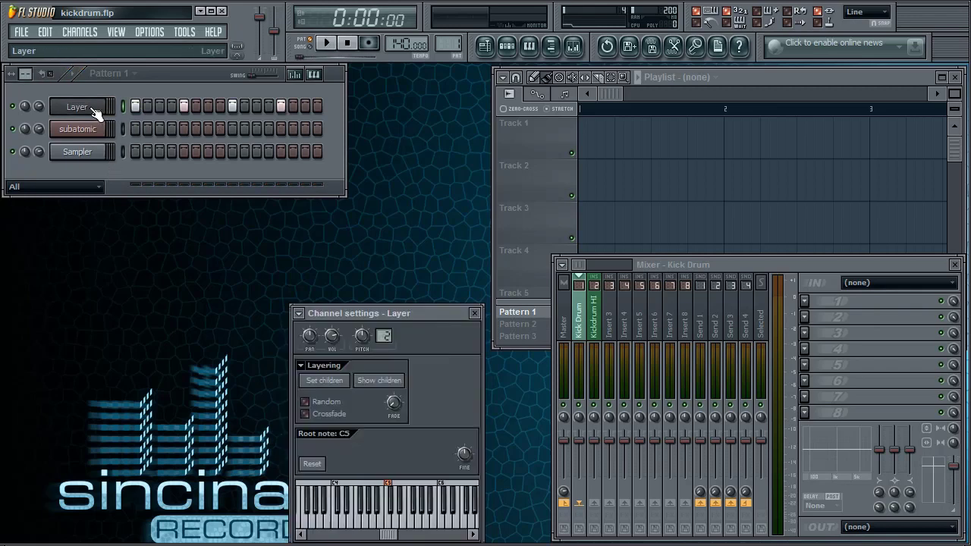
# - Set the subatomic and Sampler channels as the children of the Layer channel
pyautogui.moveTo(404, 314); pyautogui.dragTo(403, 208)
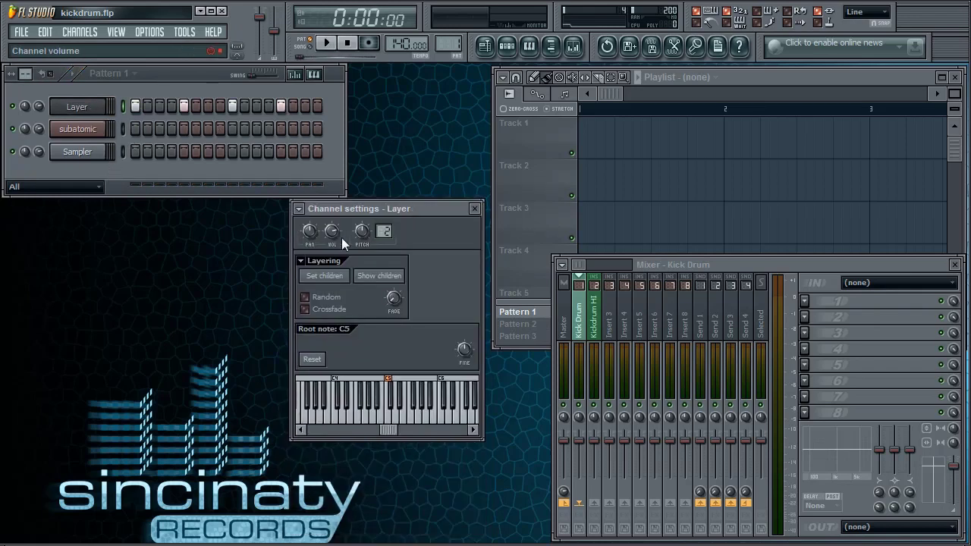
pyautogui.click(83, 108)
pyautogui.click(86, 109)
pyautogui.click(122, 131)
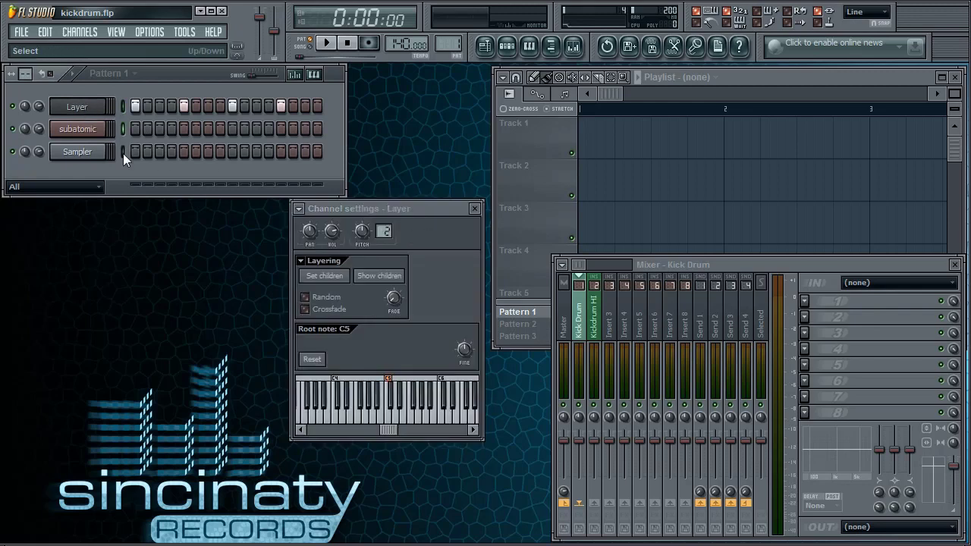
pyautogui.click(123, 151)
pyautogui.click(324, 276)
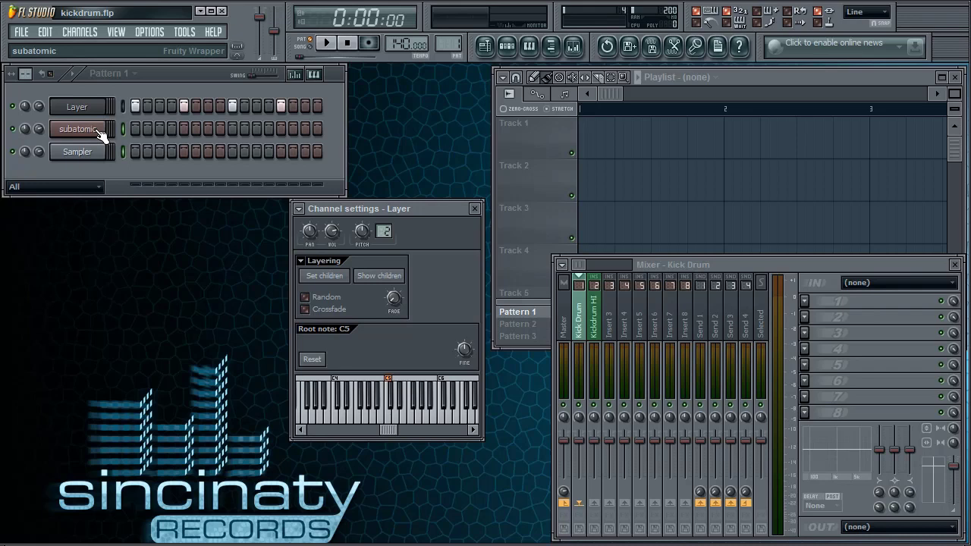
# - Play the layered pattern and set the project tempo to 128 BPM
pyautogui.click(334, 45)
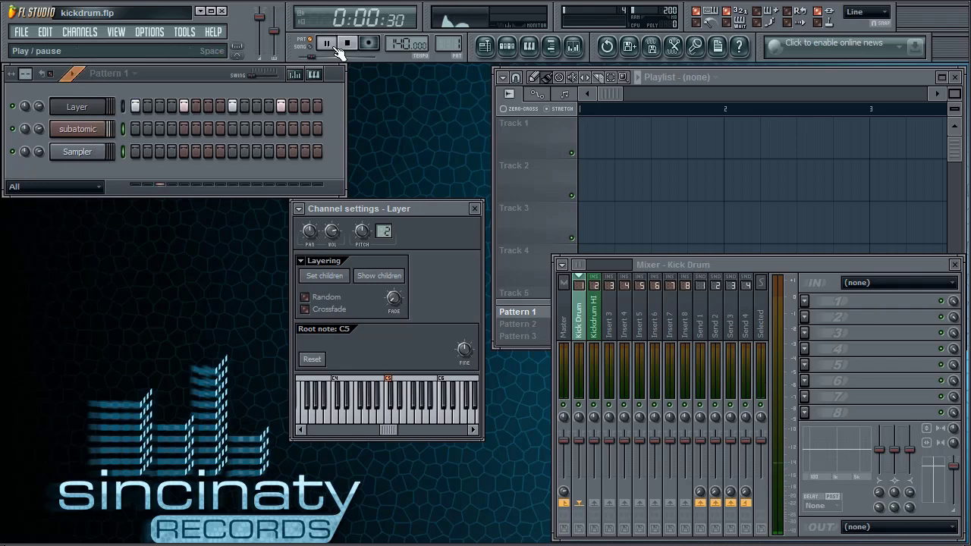
pyautogui.click(77, 129)
pyautogui.moveTo(408, 43); pyautogui.dragTo(407, 55)
# - Set the subatomic channel's root note to F7, and play the pattern briefly to check the pitch
pyautogui.click(88, 135)
pyautogui.click(89, 137)
pyautogui.press('space')
pyautogui.moveTo(390, 484); pyautogui.dragTo(422, 481)
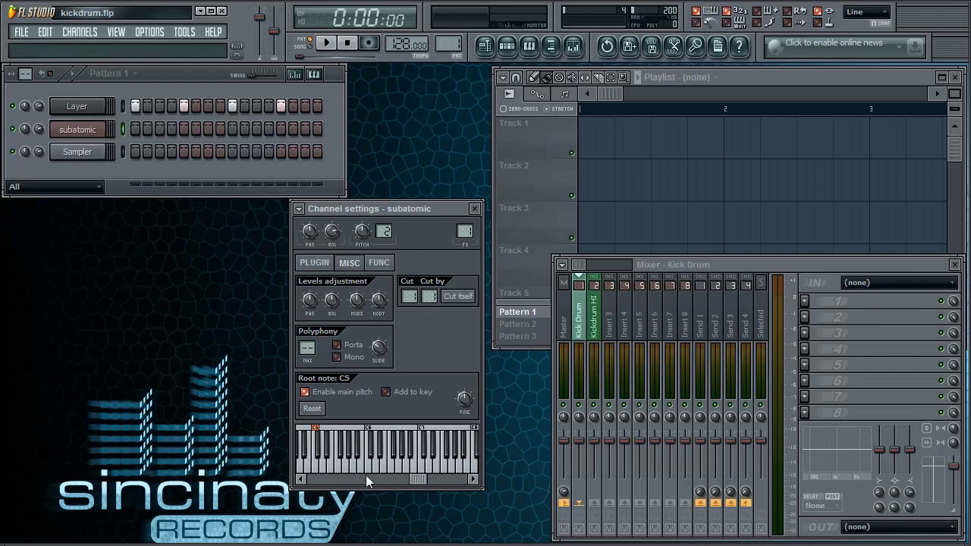
pyautogui.rightClick(439, 469)
pyautogui.press('space')
pyautogui.rightClick(443, 469)
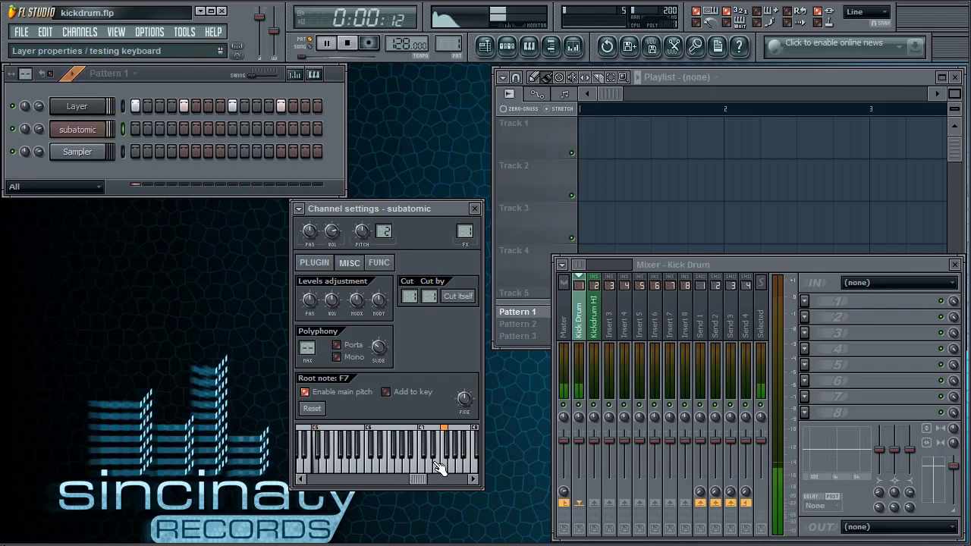
pyautogui.press('space')
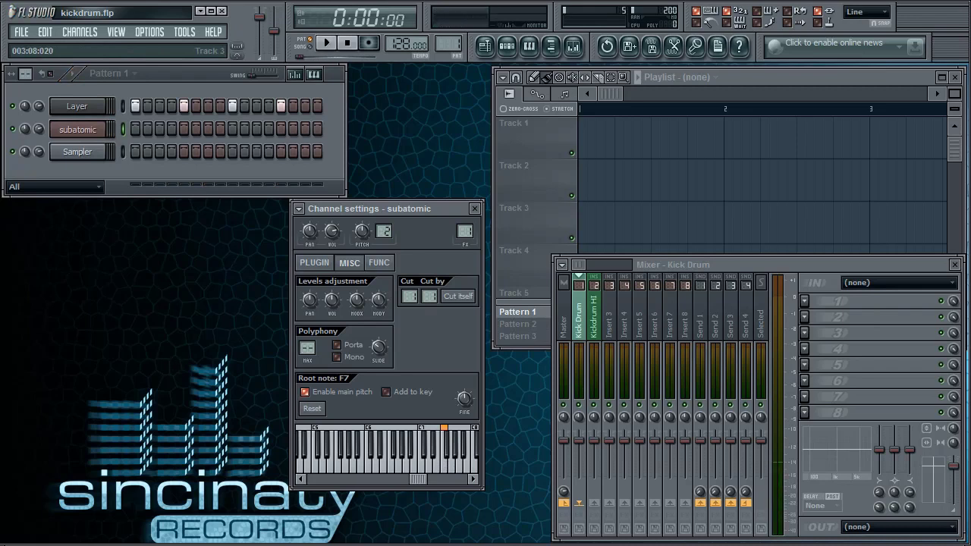
# - Load the sincinaty_kick_01 sample into the Sampler channel and start playback of the pattern
pyautogui.moveTo(448, 250); pyautogui.dragTo(78, 153)
pyautogui.doubleClick(95, 154)
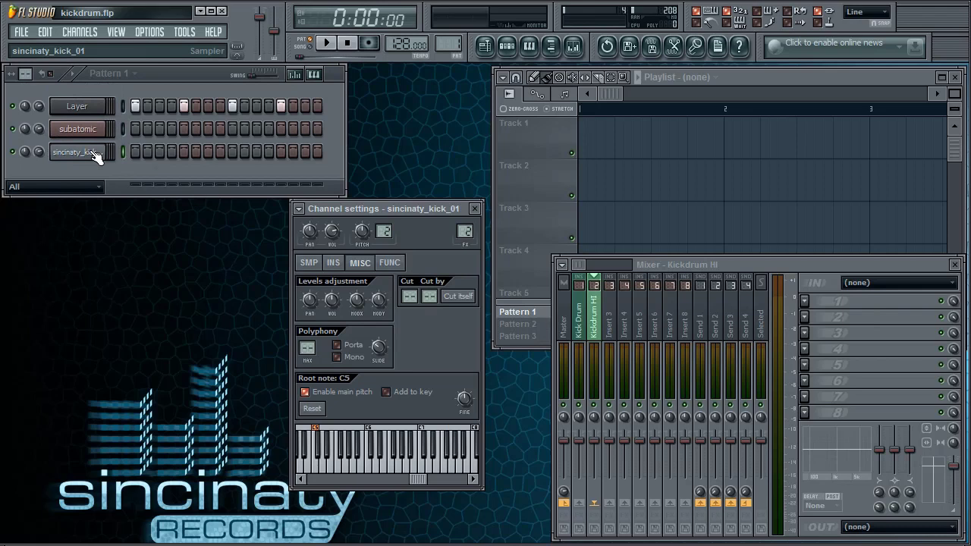
pyautogui.press('space')
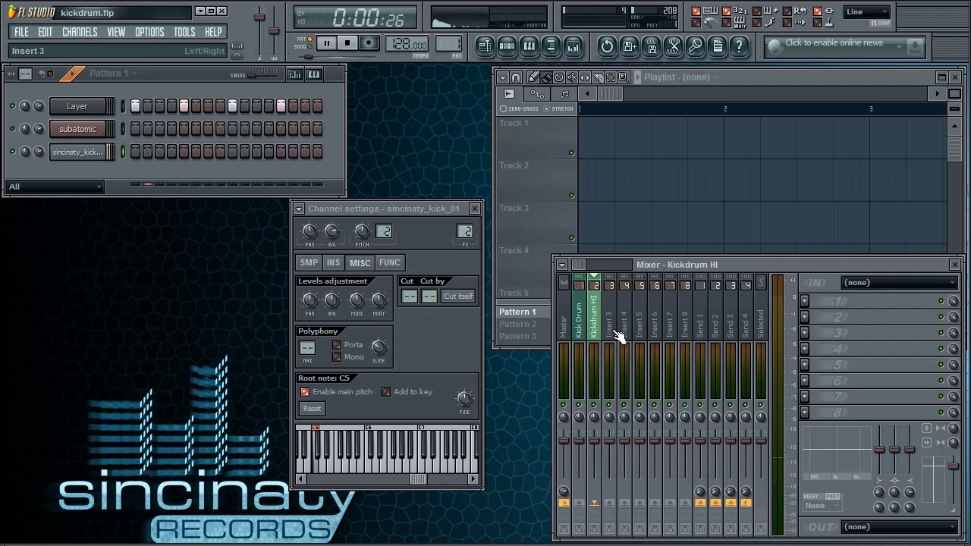
# - Route the Kickdrum HI mixer track to Kick Drum and insert apEQ in its first effect slot with 32k FFT resolution
pyautogui.click(579, 504)
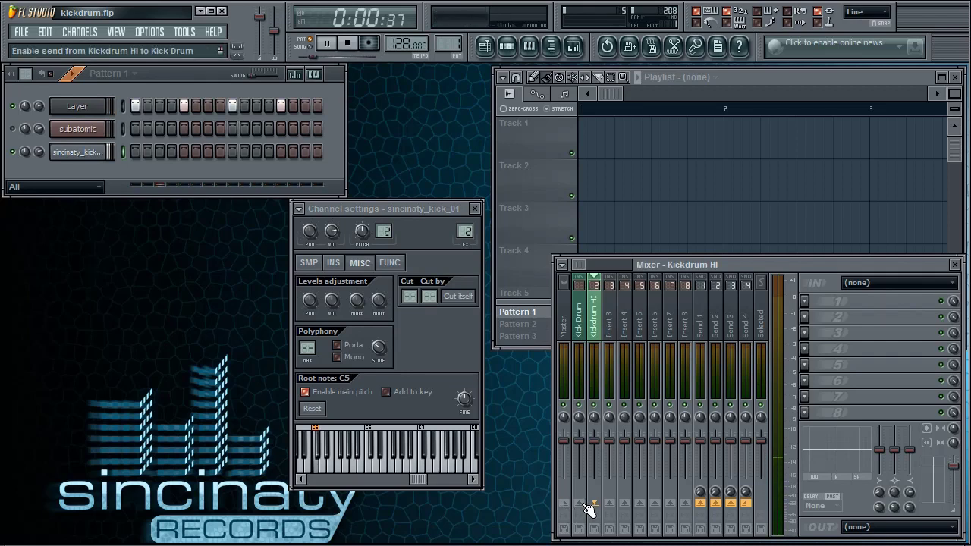
pyautogui.click(805, 302)
pyautogui.click(875, 31)
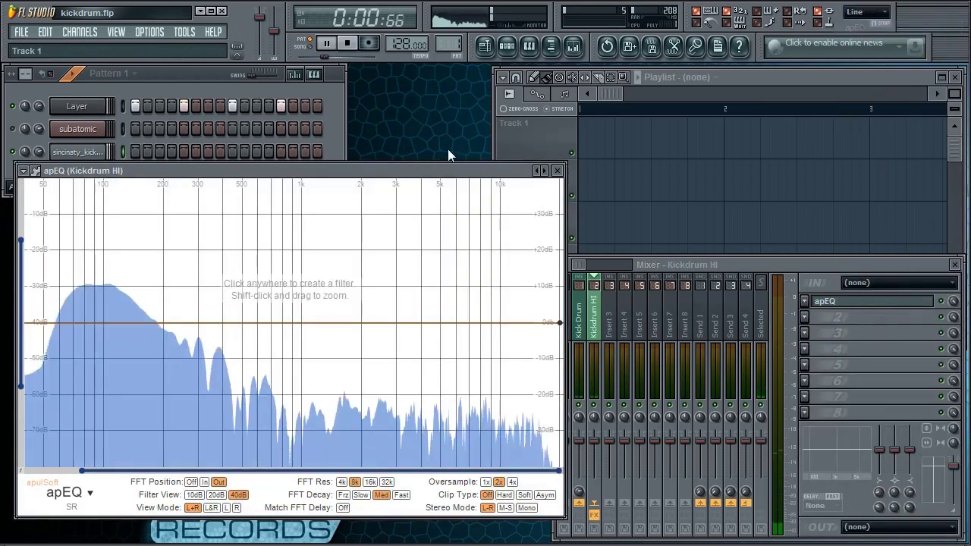
pyautogui.moveTo(431, 170); pyautogui.dragTo(427, 212)
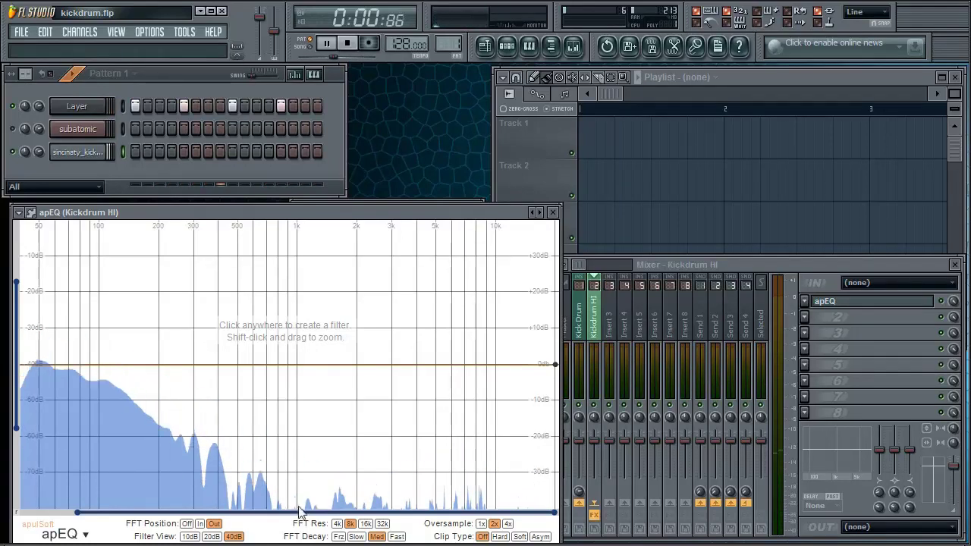
pyautogui.click(382, 524)
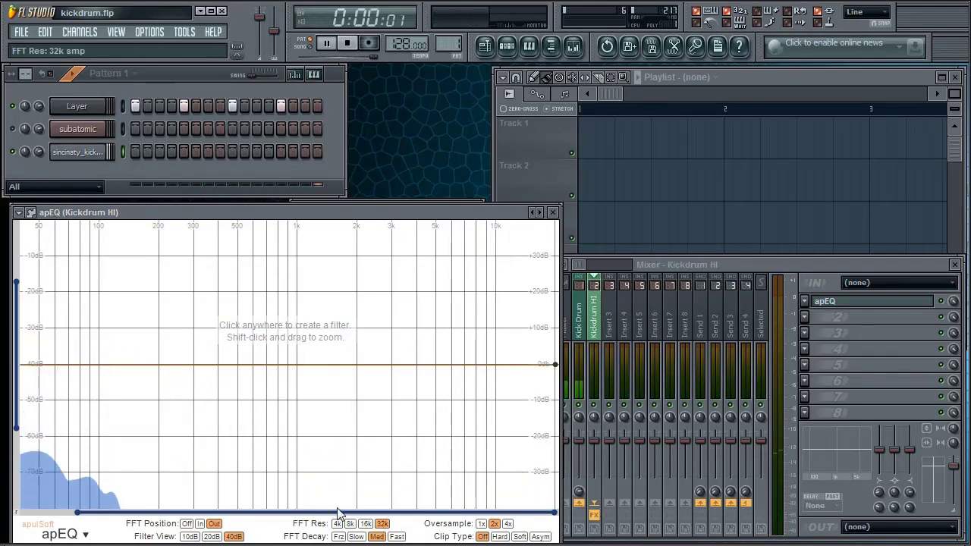
# - Add a 2P Highpass filter at about 120 Hz with a 4x stack in the Kickdrum HI apEQ
pyautogui.click(136, 365)
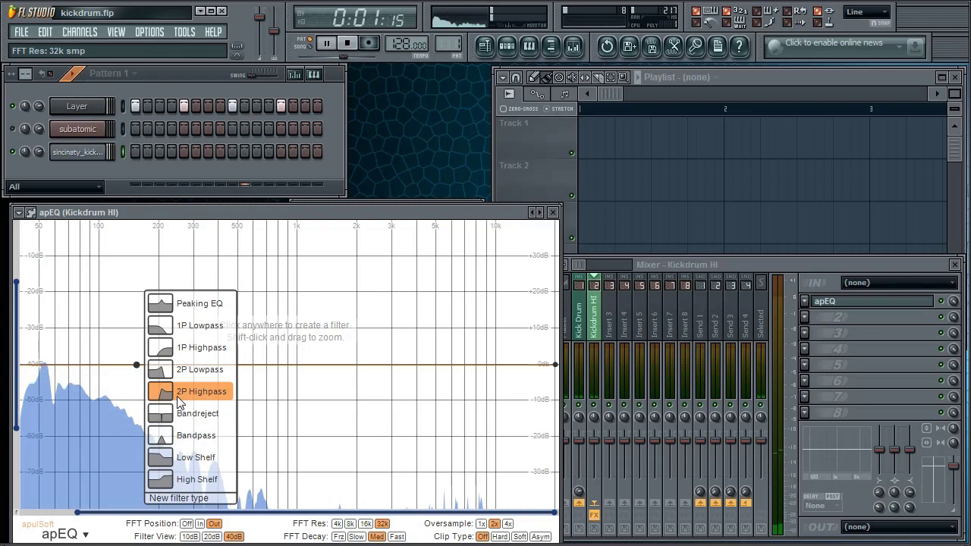
pyautogui.click(171, 390)
pyautogui.click(174, 339)
pyautogui.moveTo(137, 365); pyautogui.dragTo(115, 363)
# - Add a widened Peaking EQ filter at about 1.7 kHz with about +2.2 dB gain, and fine-tune the highpass to about 121 Hz
pyautogui.click(340, 357)
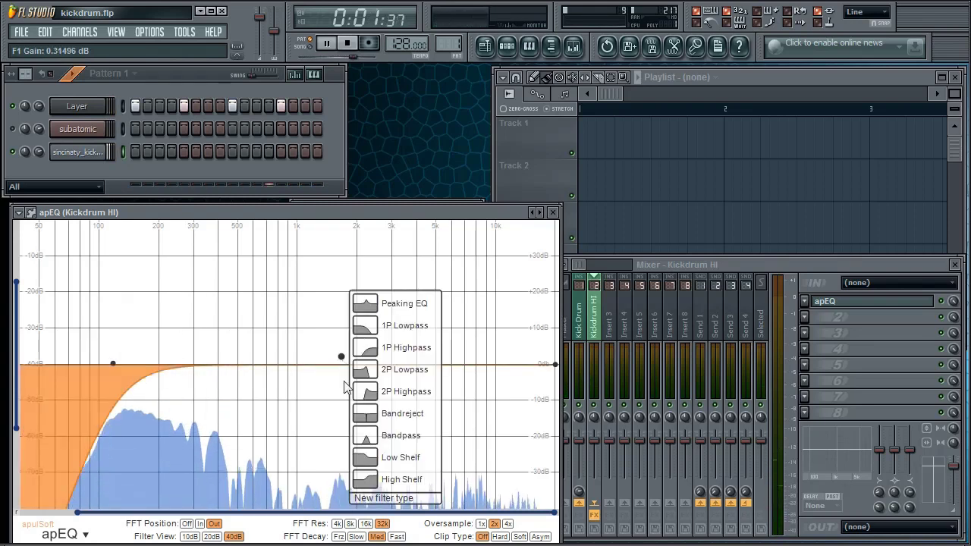
pyautogui.click(405, 302)
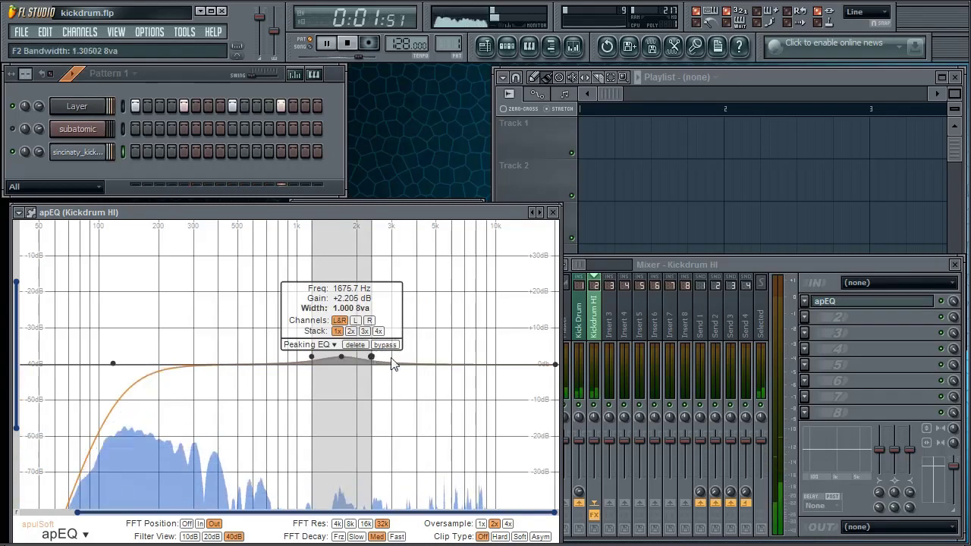
pyautogui.scroll(3, 319, 354)
pyautogui.moveTo(114, 364); pyautogui.dragTo(117, 359)
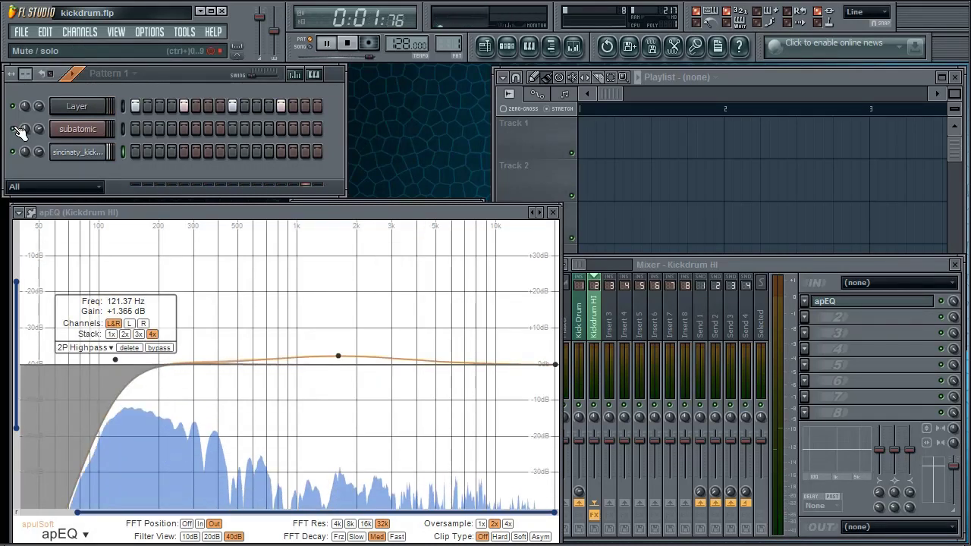
# - Close the Kickdrum HI apEQ and insert apEQ in the first effect slot of the Kick Drum mixer track
pyautogui.click(78, 152)
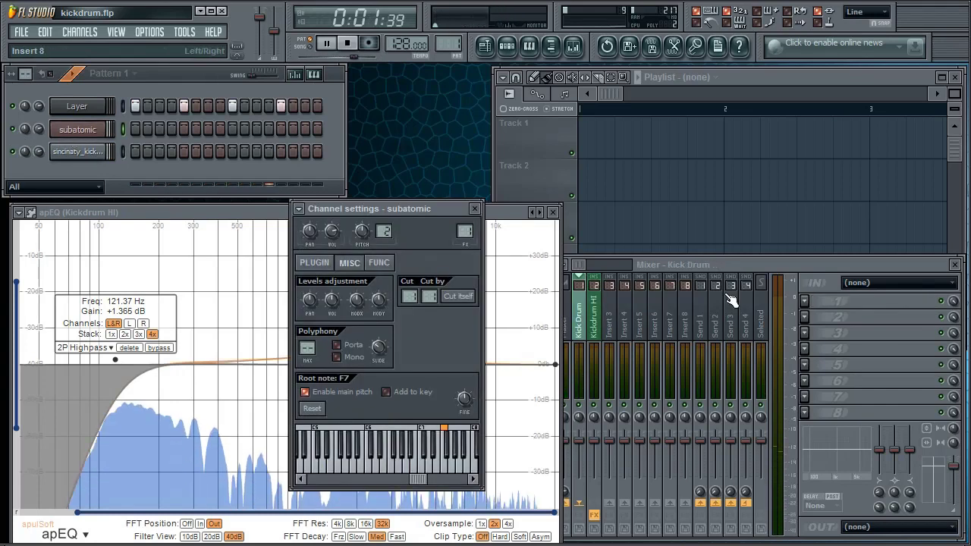
pyautogui.click(486, 211)
pyautogui.click(553, 212)
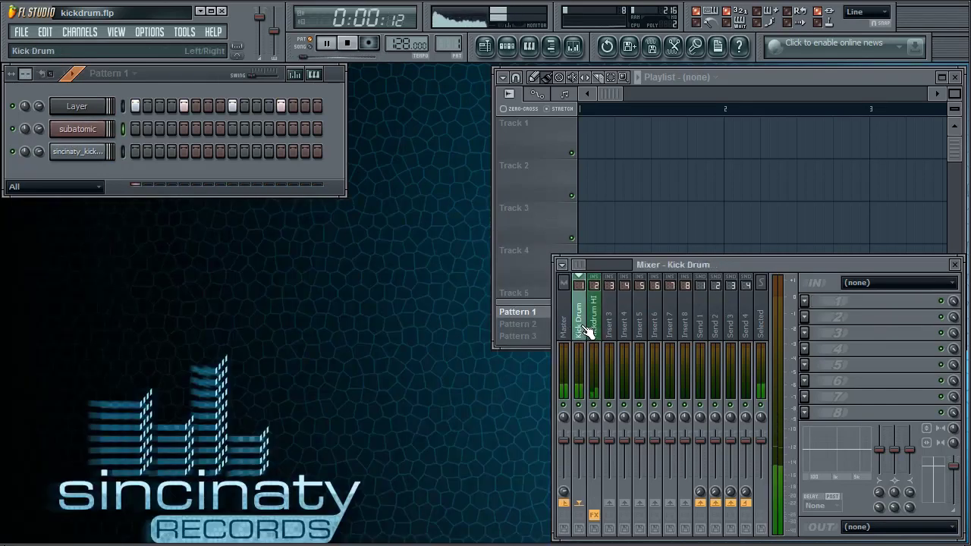
pyautogui.click(803, 299)
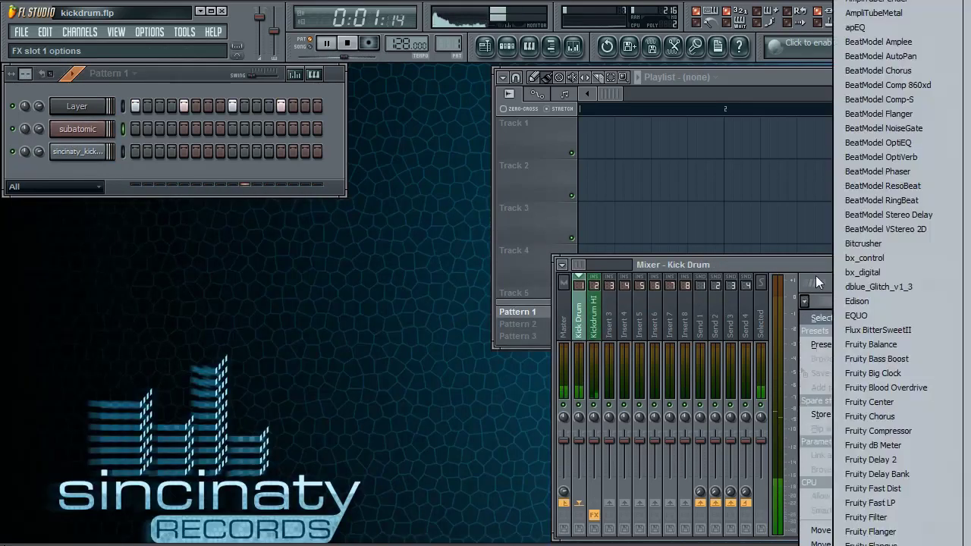
pyautogui.click(885, 27)
# - Set the Kick Drum apEQ to 32k FFT resolution and Frz FFT decay, and capture the layered kick's spectrum
pyautogui.moveTo(261, 170); pyautogui.dragTo(283, 201)
pyautogui.click(407, 510)
pyautogui.click(380, 524)
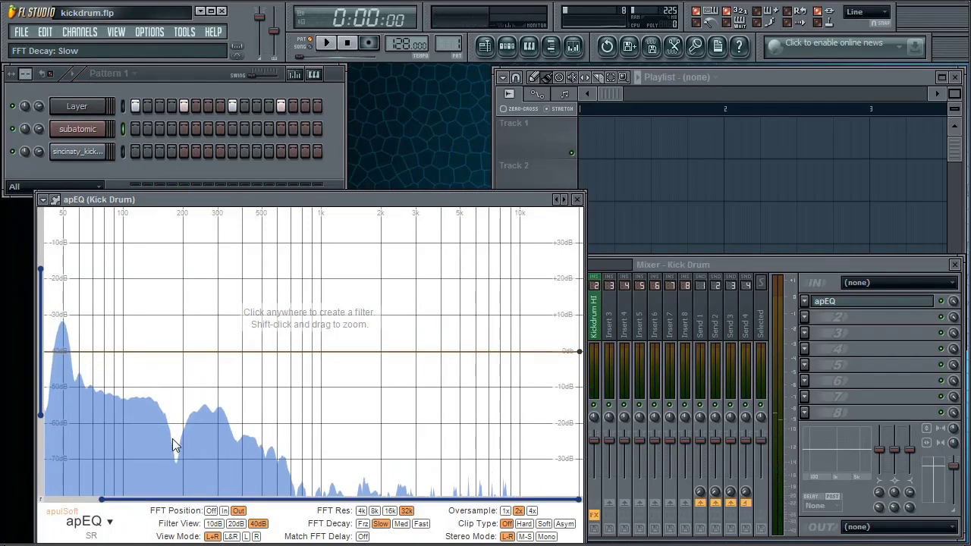
pyautogui.click(362, 524)
pyautogui.press('space')
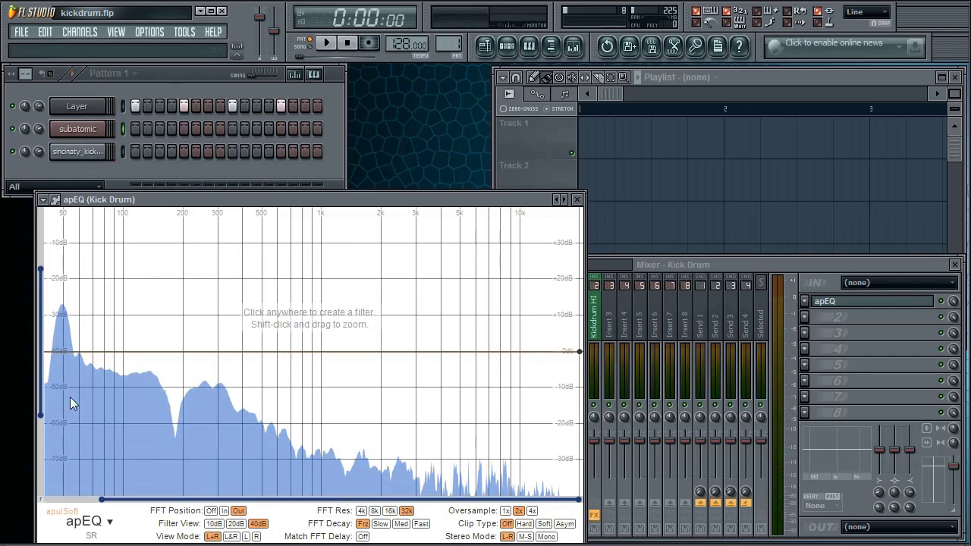
# - In the subatomic plugin, choose the S_Crv2 shape, shorten the pitch decay, and set pitch drop to 1.30 and vol decay to 110.9
pyautogui.click(77, 129)
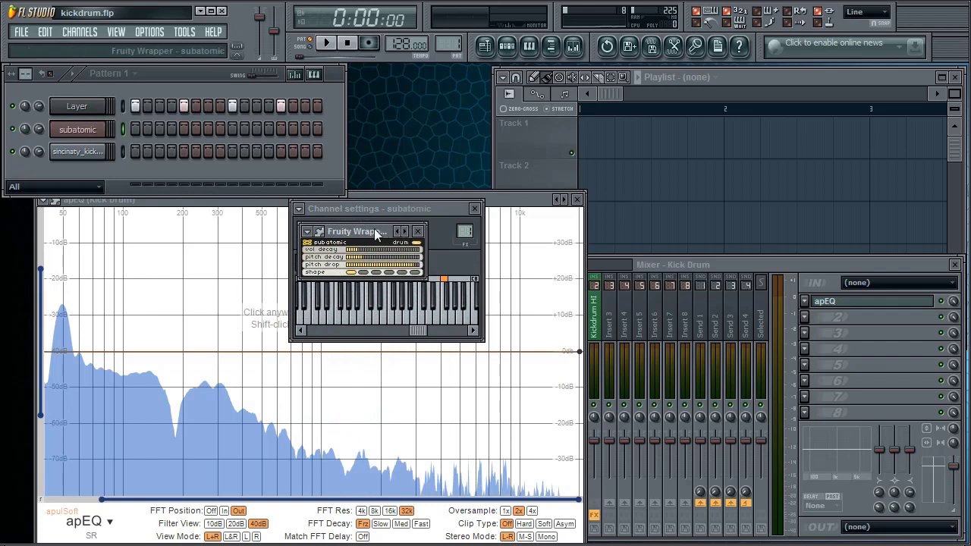
pyautogui.moveTo(374, 228); pyautogui.dragTo(425, 364)
pyautogui.click(455, 413)
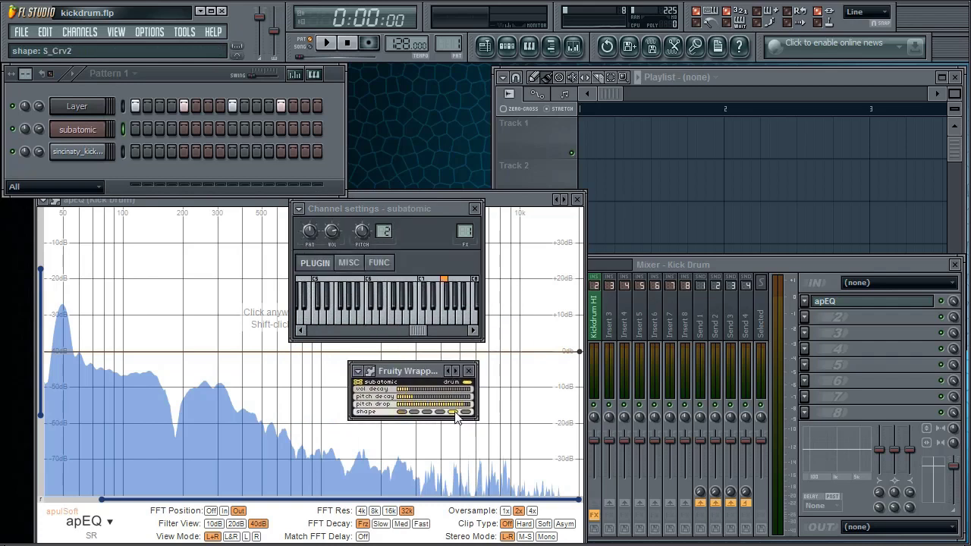
pyautogui.moveTo(415, 398); pyautogui.dragTo(407, 403)
pyautogui.press('space')
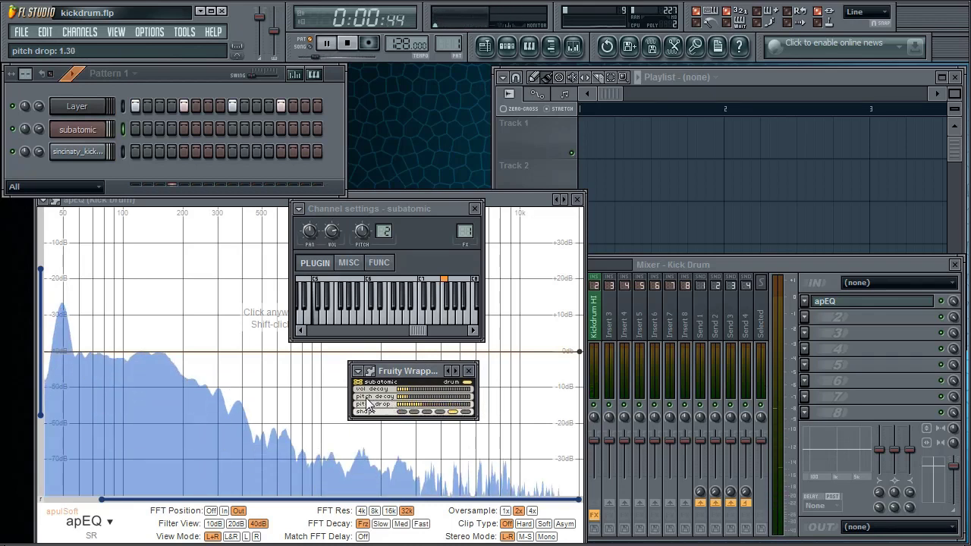
pyautogui.moveTo(413, 397); pyautogui.dragTo(406, 404)
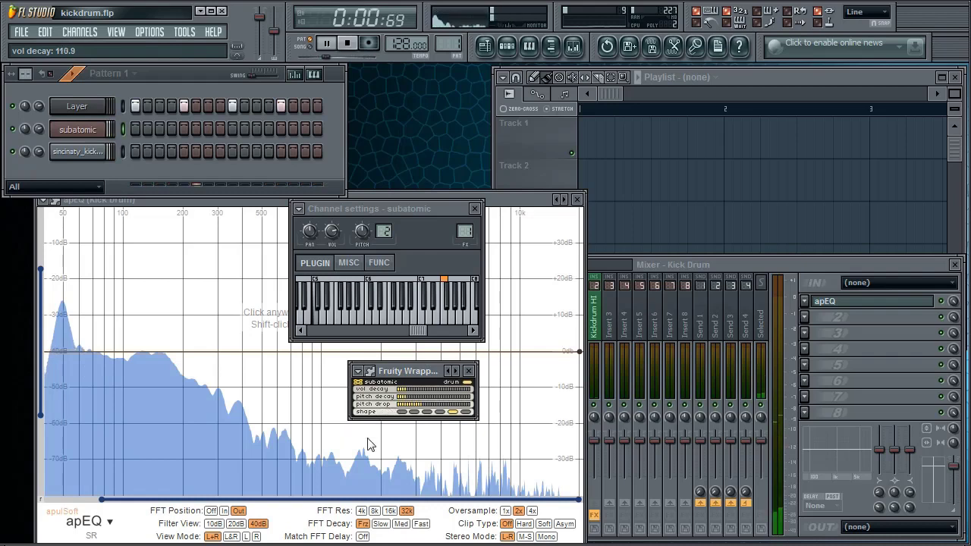
pyautogui.click(144, 371)
pyautogui.click(144, 371)
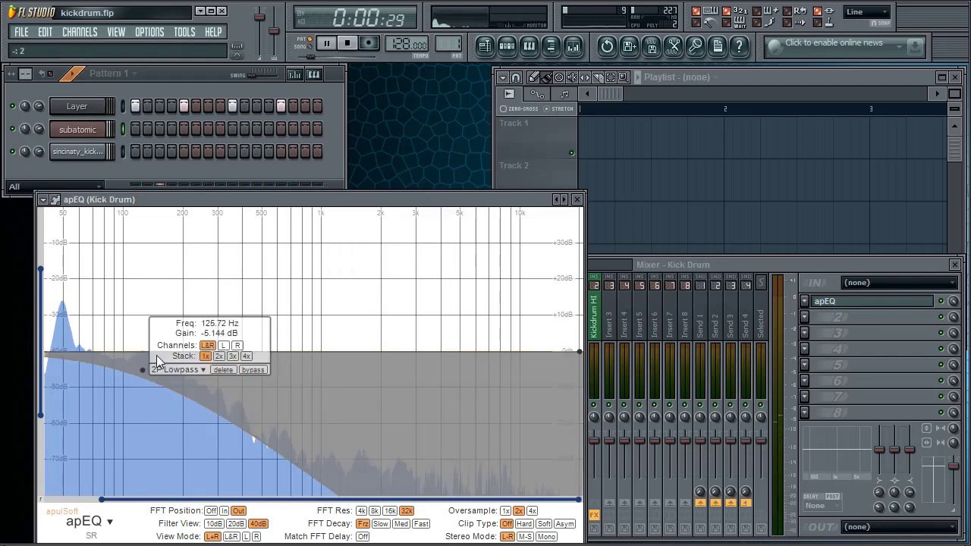
pyautogui.click(225, 369)
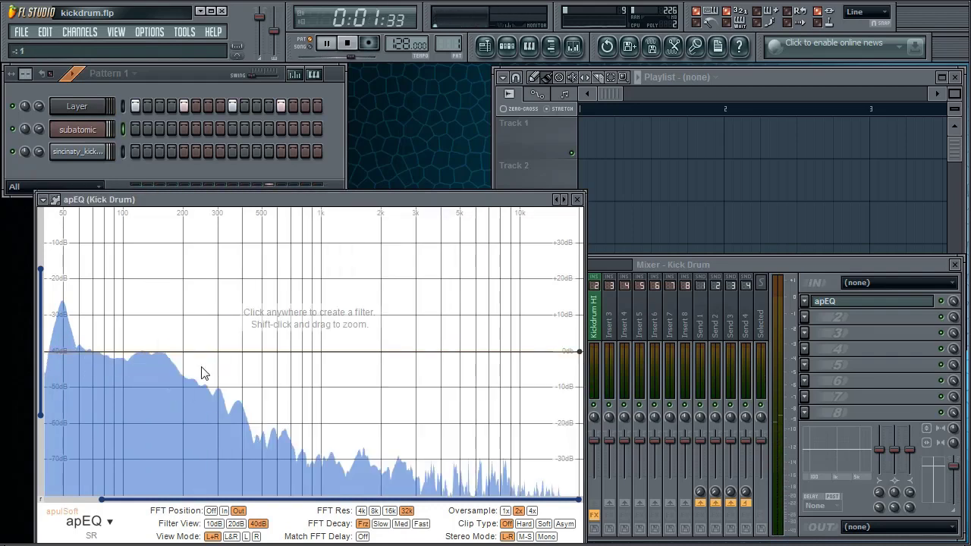
# - Set the Kick Drum apEQ's FFT decay to Slow at 32k resolution, and start playback of the pattern
pyautogui.click(381, 524)
pyautogui.click(407, 511)
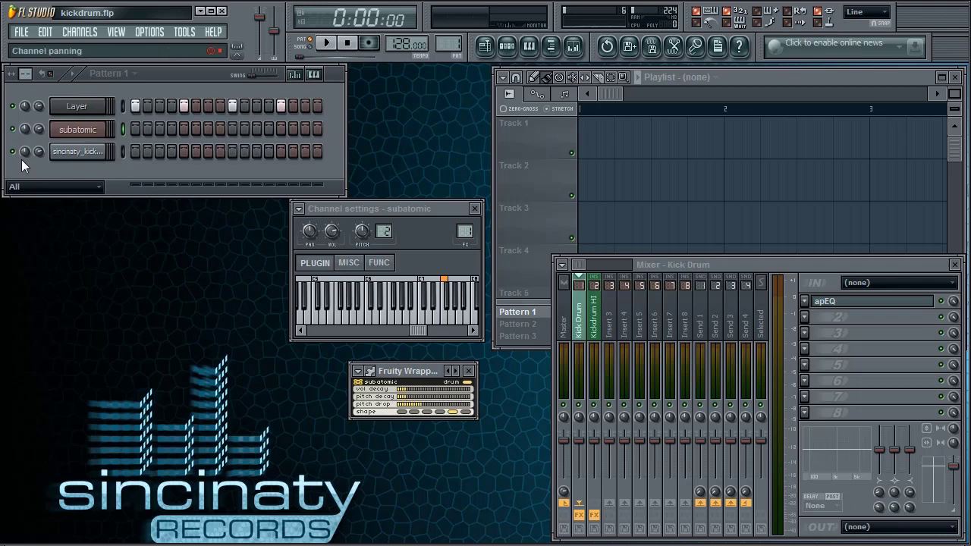
pyautogui.press('space')
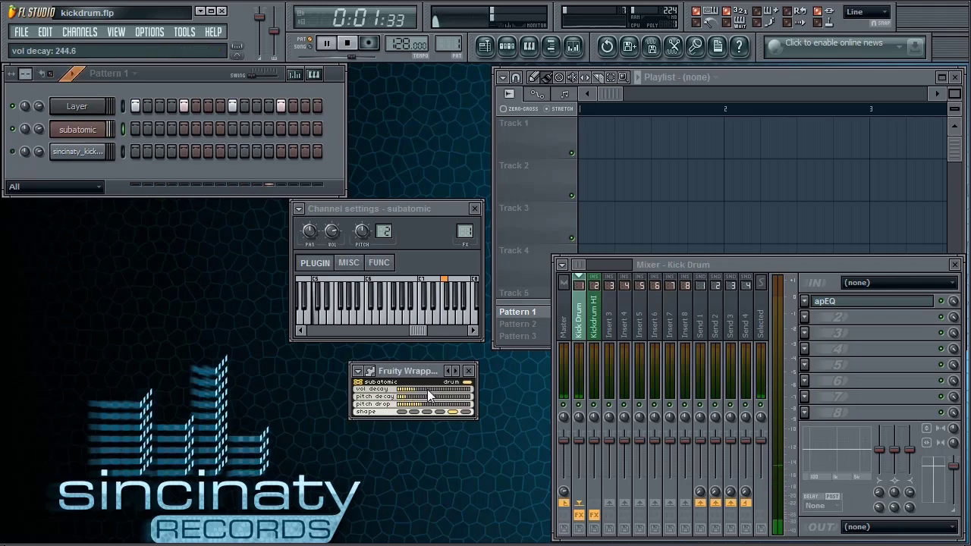
# - Try a pitch decay of 20.0 and a different shape in the subatomic plugin, and return the shape to S_Crv2
pyautogui.moveTo(420, 395)
pyautogui.mouseDown()
pyautogui.moveTo(408, 394)
pyautogui.moveTo(413, 404)
pyautogui.moveTo(524, 399)
pyautogui.moveTo(419, 407)
pyautogui.mouseUp()
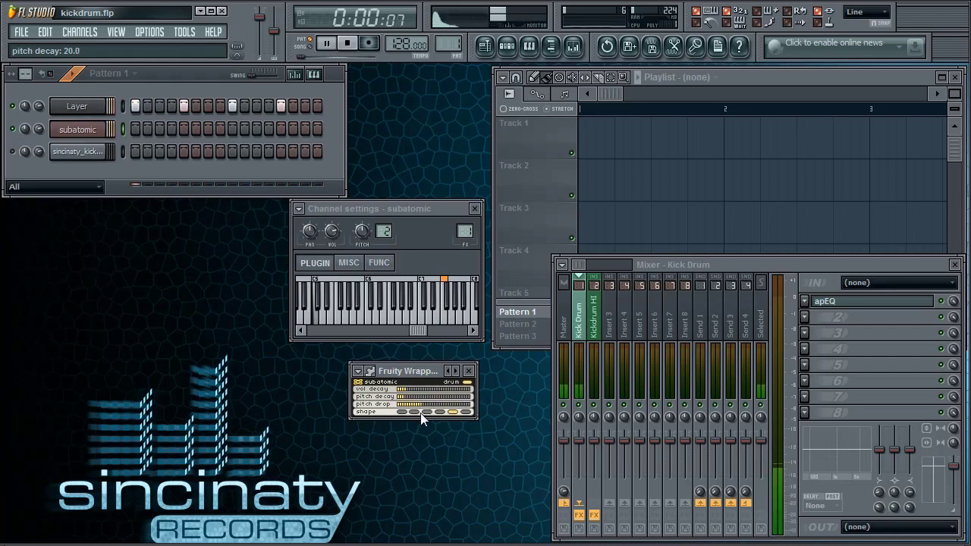
pyautogui.click(441, 413)
pyautogui.click(454, 413)
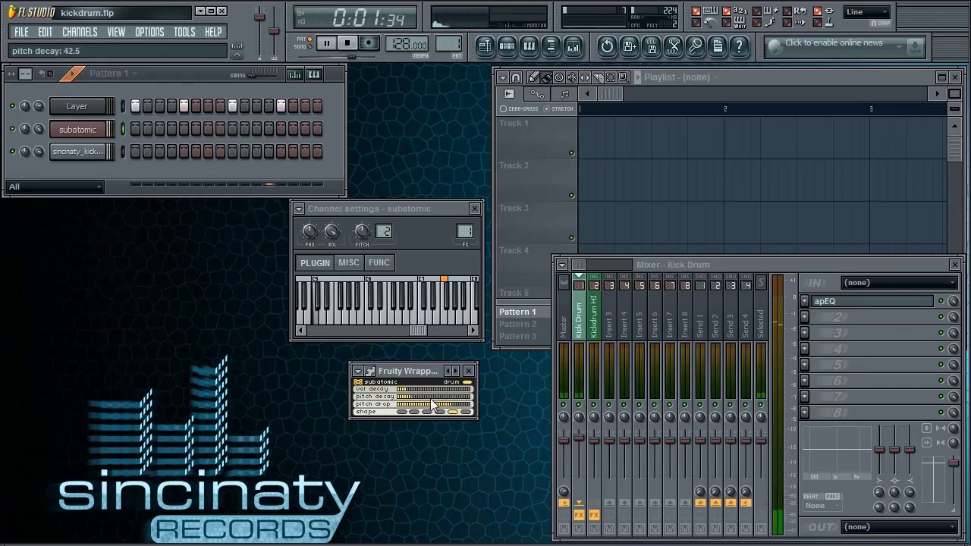
# - Set the subatomic channel's root note to E7 and its pitch decay to 30.0, and stop playback
pyautogui.rightClick(438, 318)
pyautogui.click(406, 398)
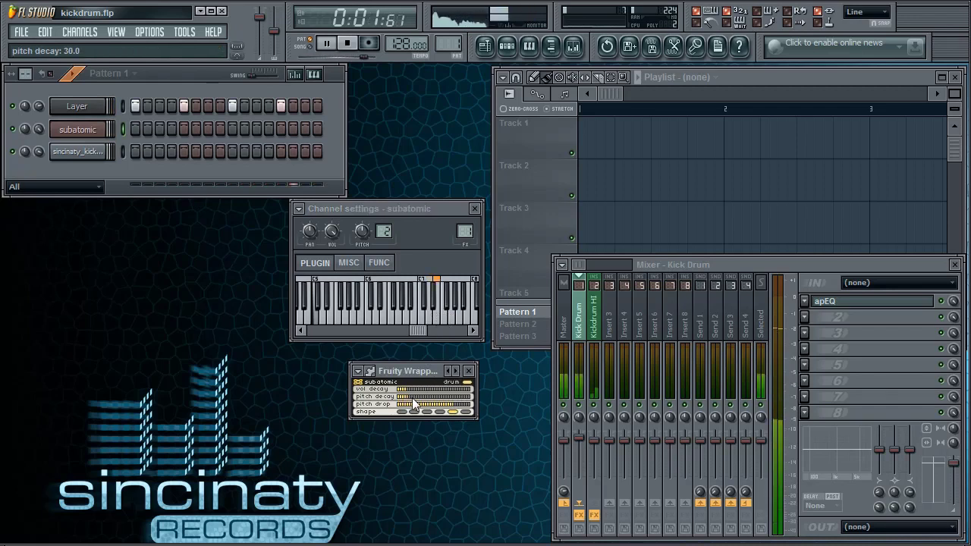
pyautogui.press('space')
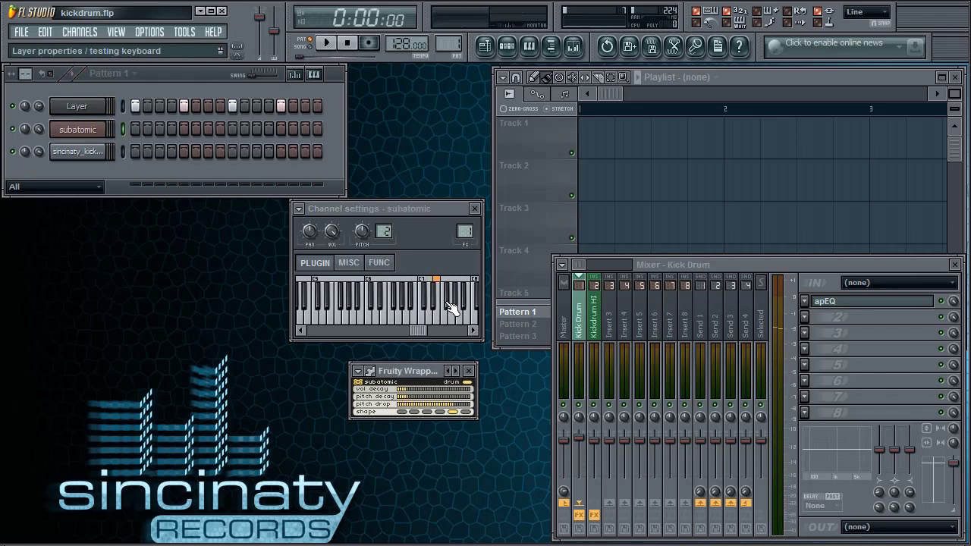
# - Play the pattern and examine the kick's spectrum in the Kick Drum track's apEQ
pyautogui.press('space')
pyautogui.click(895, 304)
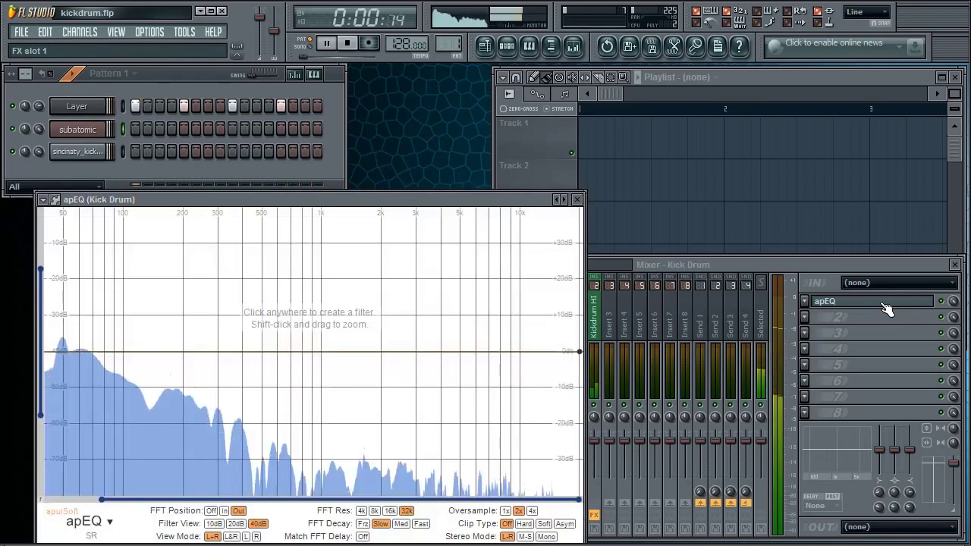
# - Add a narrow Peaking EQ cut of about -4.5 dB above 100 Hz in the Kick Drum apEQ, and stop playback
pyautogui.click(151, 366)
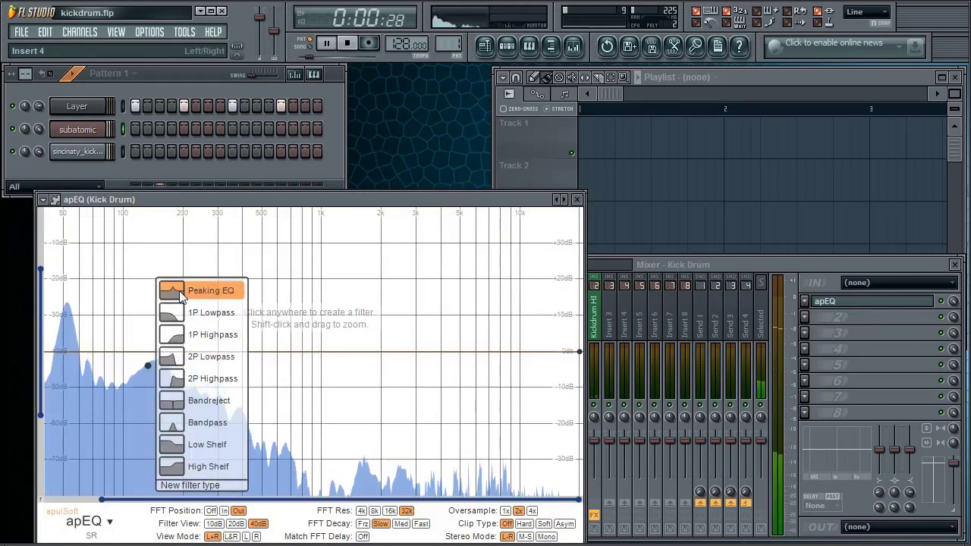
pyautogui.click(179, 291)
pyautogui.scroll(-3, 150, 368)
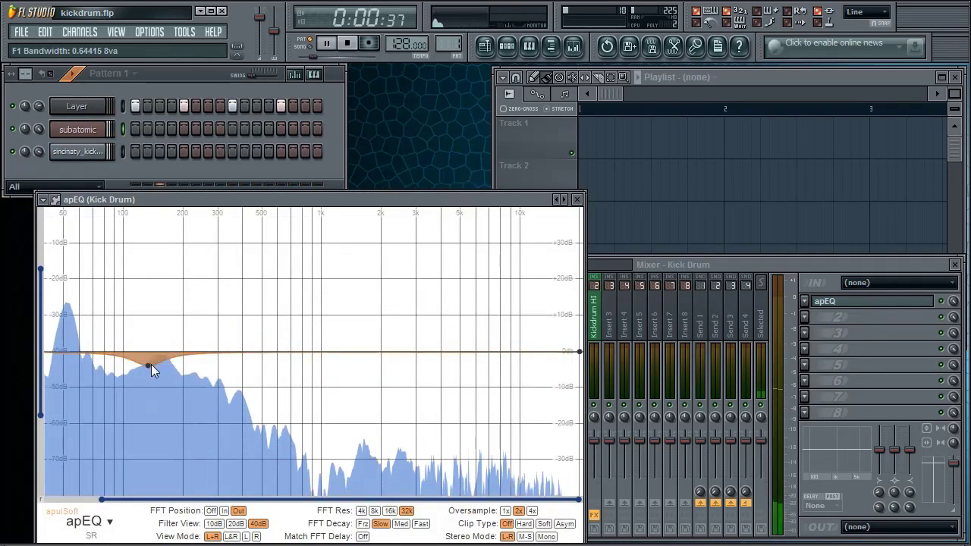
pyautogui.moveTo(151, 364); pyautogui.dragTo(160, 367)
pyautogui.press('space')
# - Add a Peaking EQ boost of +4.094 dB at 94.840 Hz in the Kick Drum apEQ, and play the pattern briefly
pyautogui.click(126, 342)
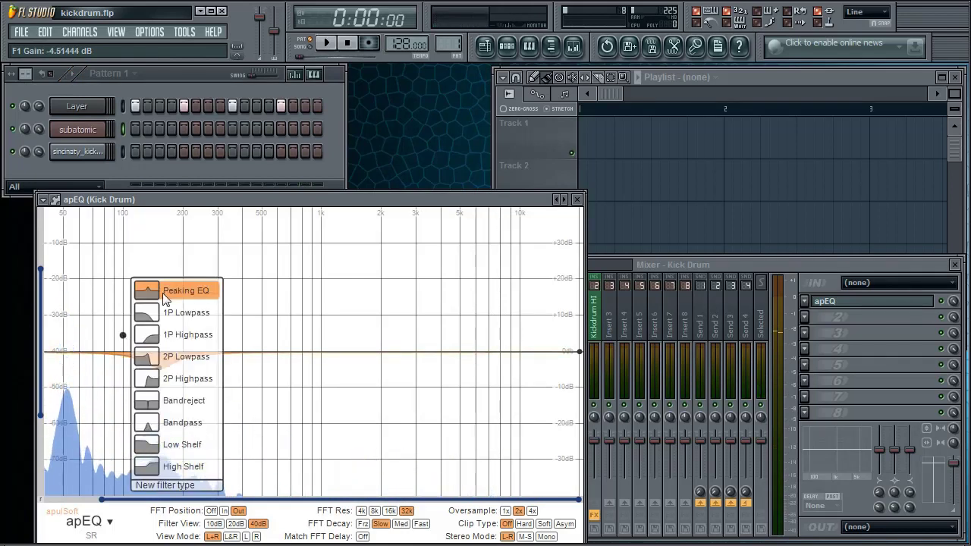
pyautogui.click(182, 287)
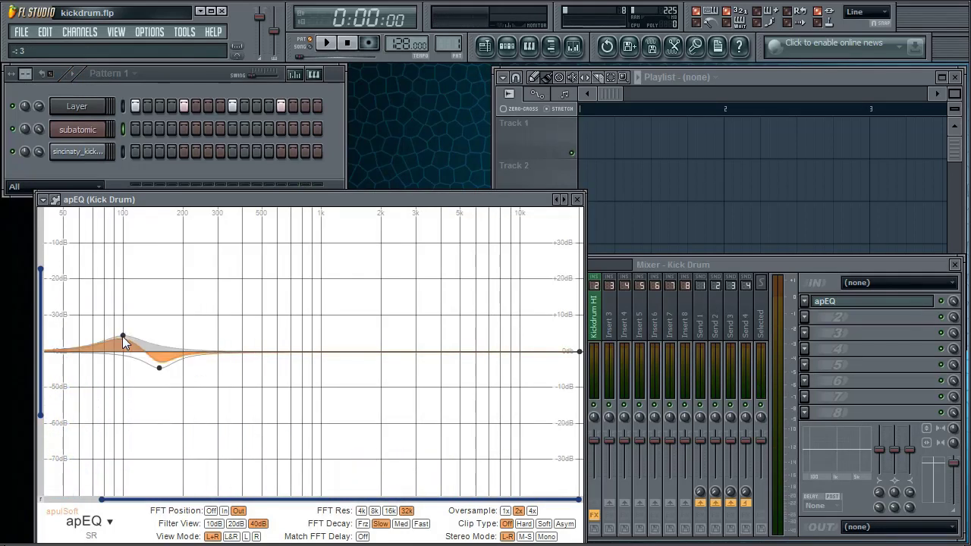
pyautogui.moveTo(122, 336); pyautogui.dragTo(118, 338)
pyautogui.press('space')
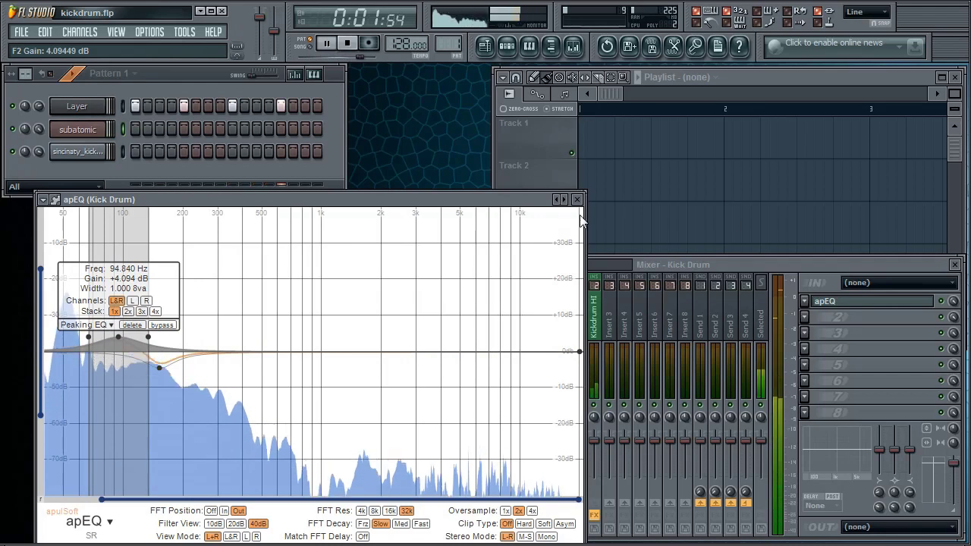
pyautogui.press('space')
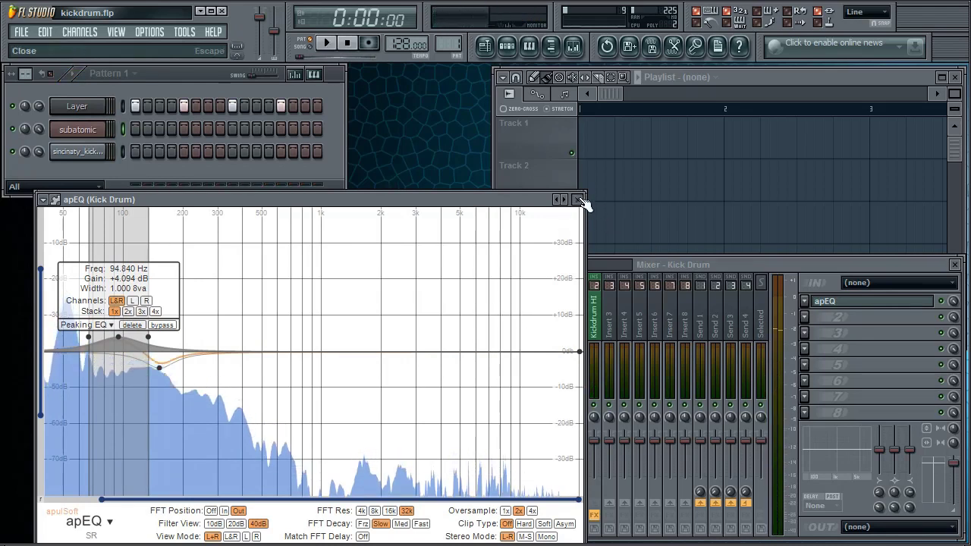
# - Close the Kick Drum apEQ and the subatomic plugin windows
pyautogui.click(578, 200)
pyautogui.click(476, 211)
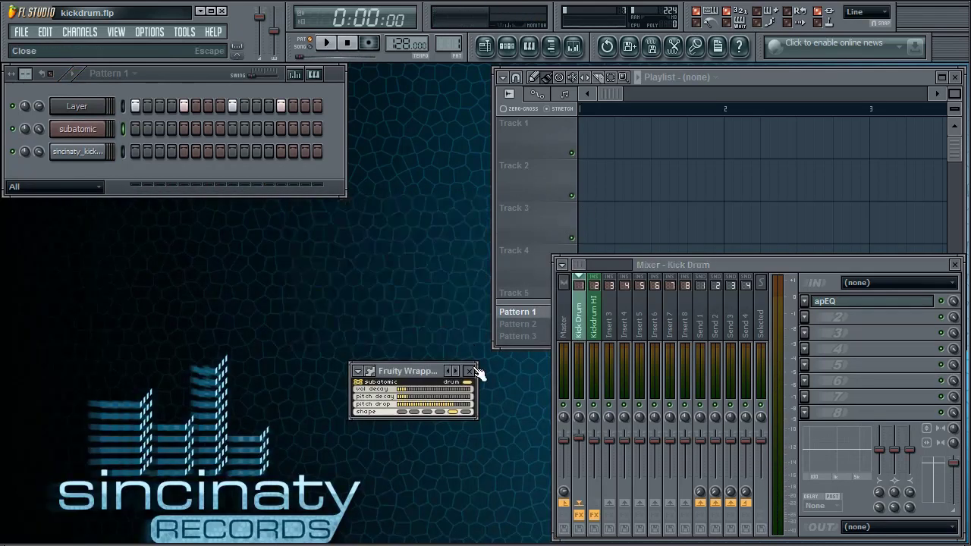
pyautogui.click(468, 371)
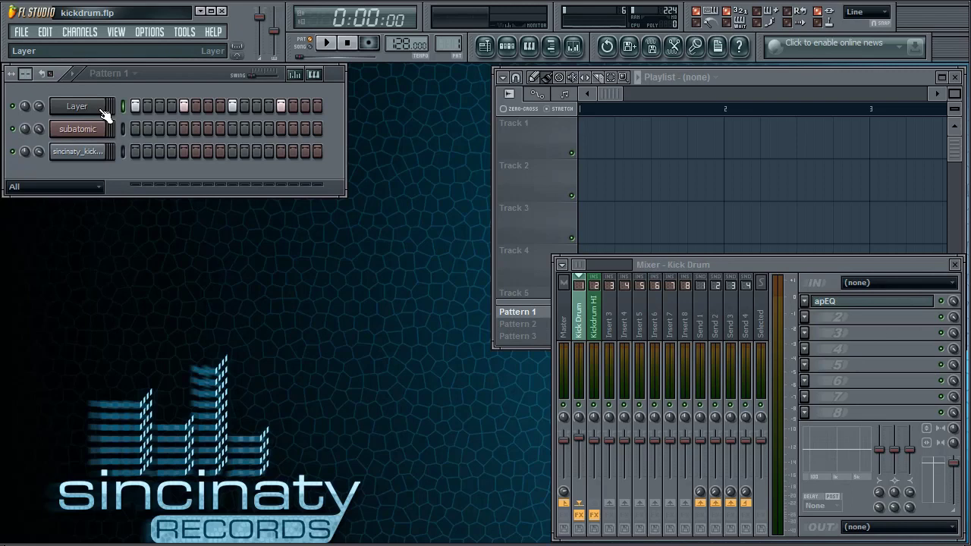
# - Review the channel settings of the subatomic plugin and the sincinaty_kick_01 sample
pyautogui.click(96, 141)
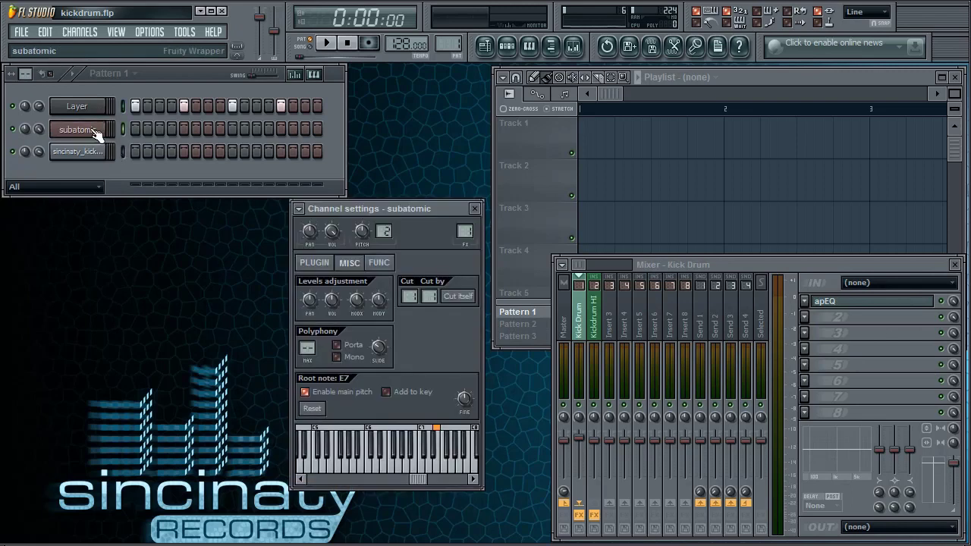
pyautogui.click(334, 263)
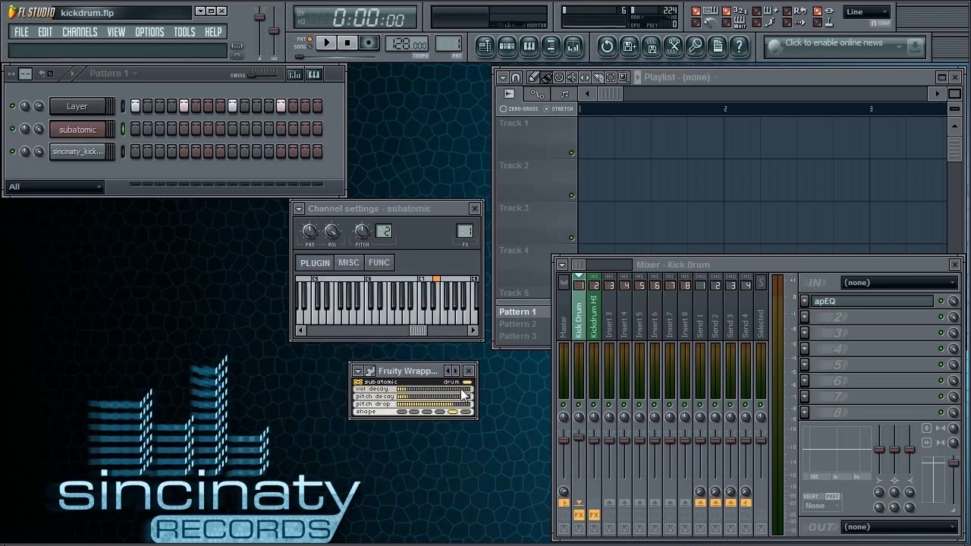
pyautogui.click(84, 154)
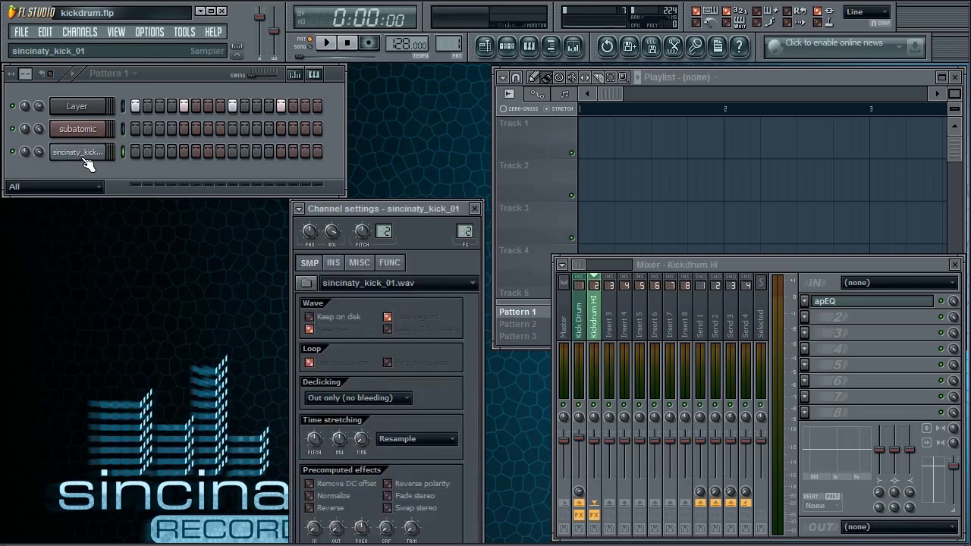
pyautogui.click(85, 156)
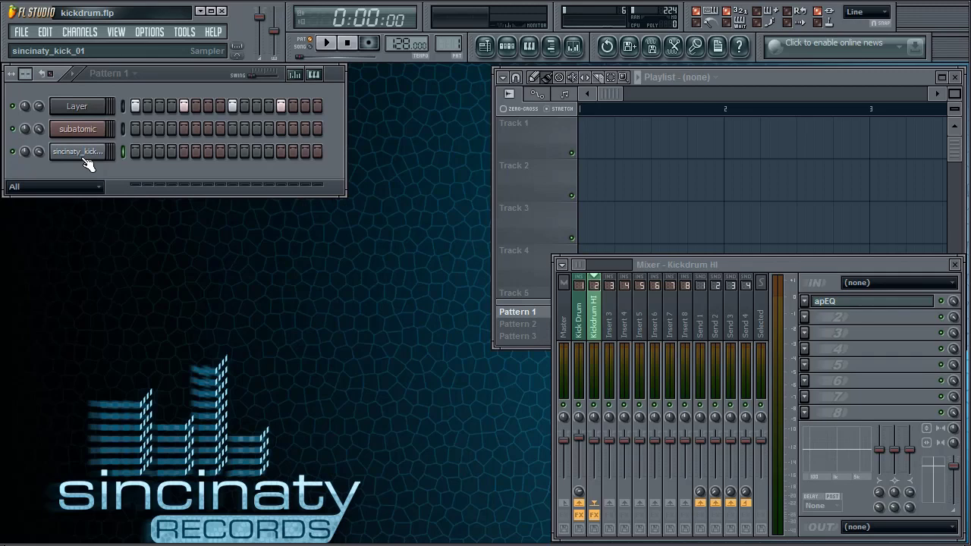
# - Open the recent project sincinaty_records_V.1.1_2.flp
pyautogui.click(21, 31)
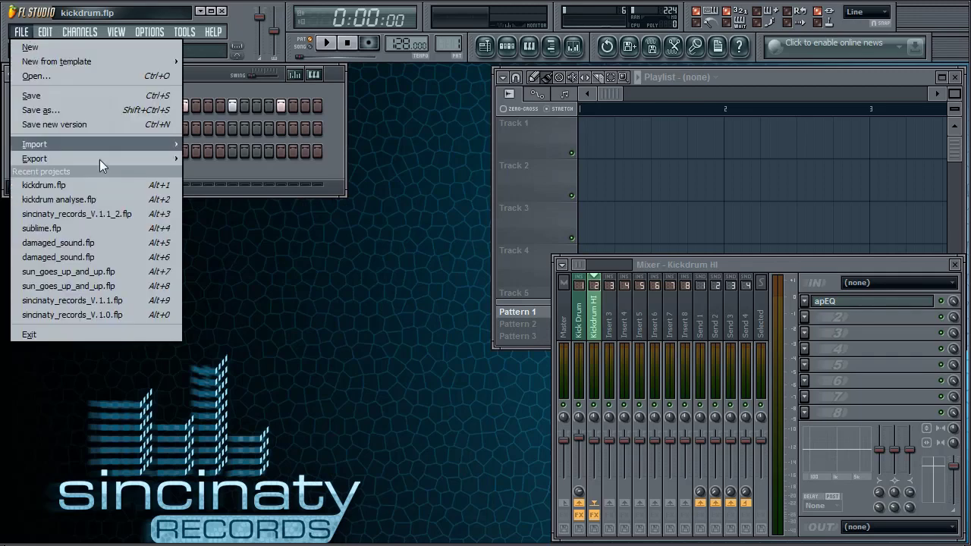
pyautogui.click(118, 213)
pyautogui.click(390, 377)
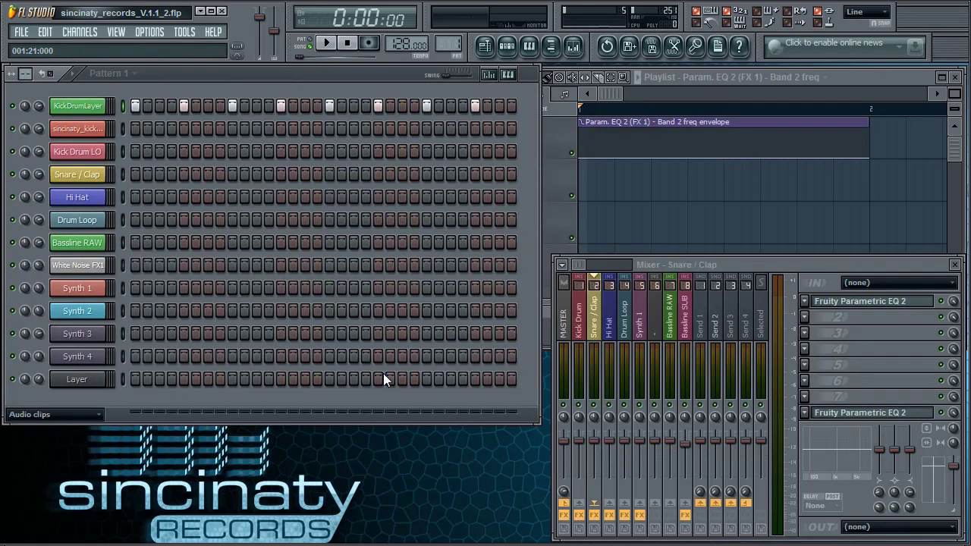
# - Clear all steps of the KickDrumLayer channel in Pattern 1
pyautogui.click(78, 105)
pyautogui.click(79, 107)
pyautogui.moveTo(136, 106); pyautogui.dragTo(509, 107)
# - Examine the settings of the KickDrumLayer, sincinaty_kick_02 and Kick Drum LO channels, including the sample and the subatomic plugin
pyautogui.click(77, 107)
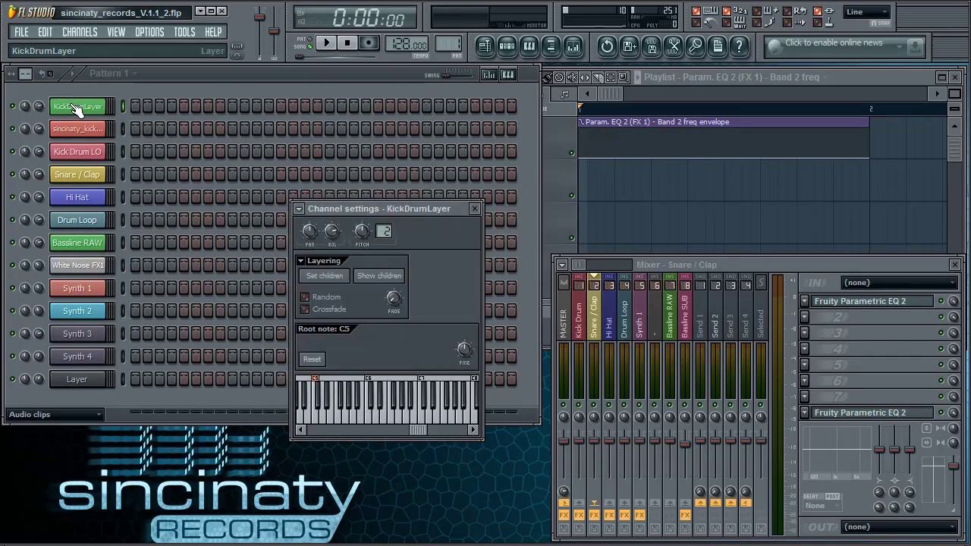
pyautogui.moveTo(398, 201); pyautogui.dragTo(441, 227)
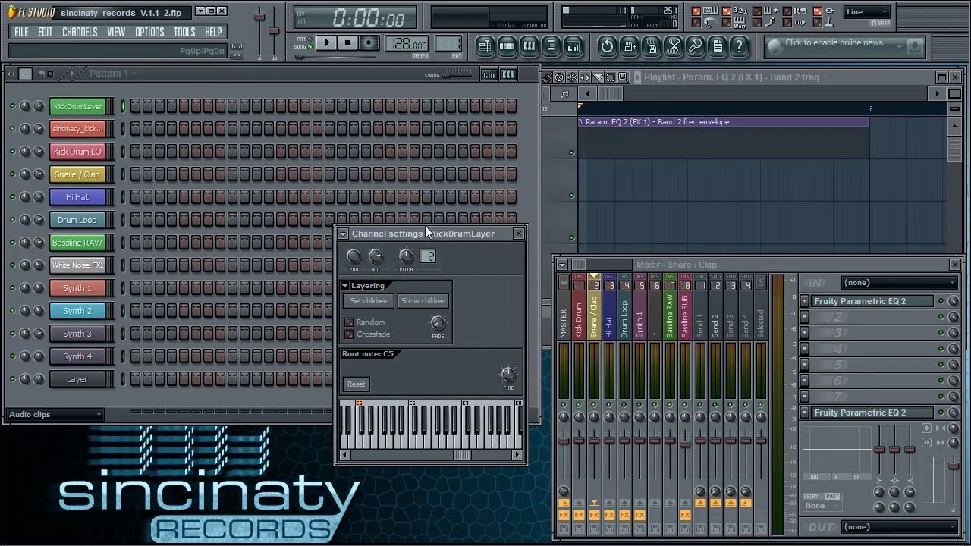
pyautogui.click(100, 129)
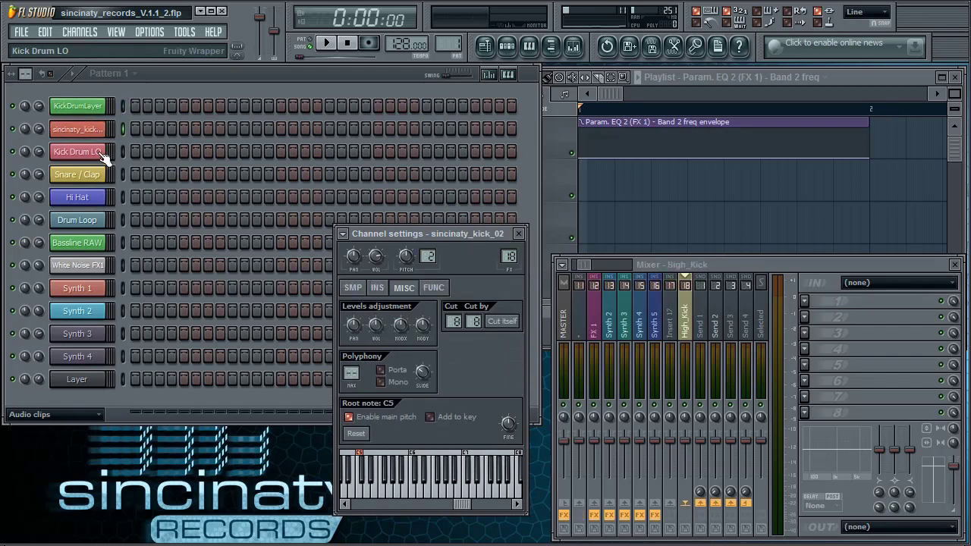
pyautogui.click(354, 292)
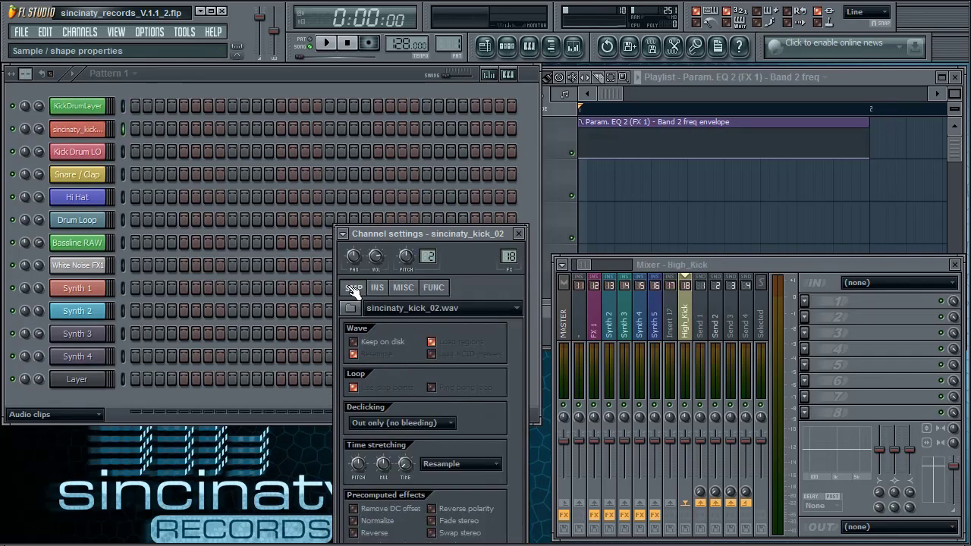
pyautogui.click(84, 154)
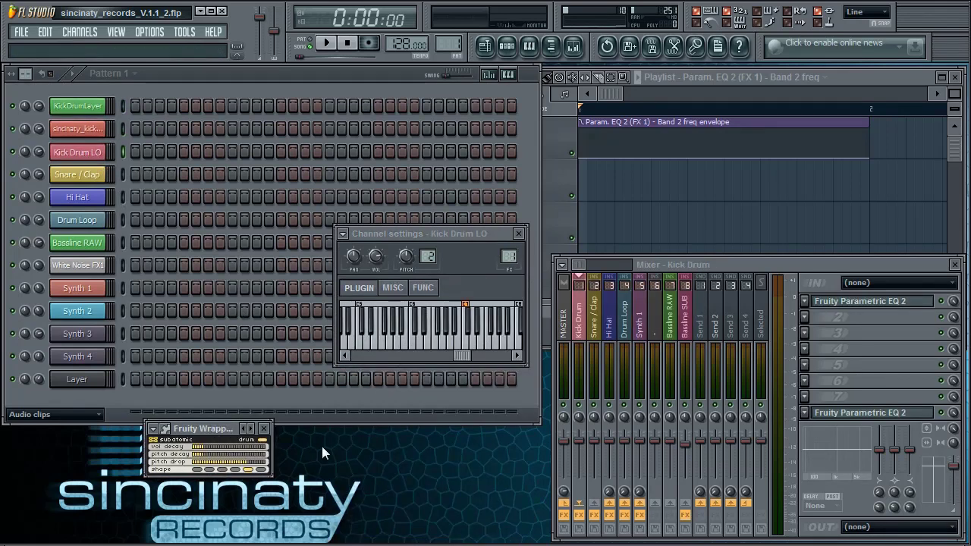
pyautogui.moveTo(226, 429); pyautogui.dragTo(324, 437)
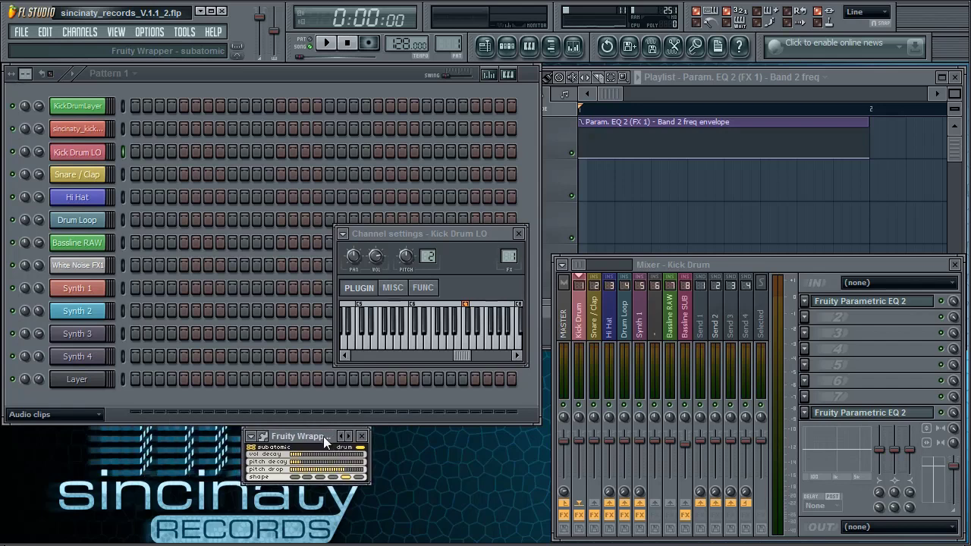
# - Fill each 4 steps of the KickDrumLayer channel in Pattern 1
pyautogui.click(88, 120)
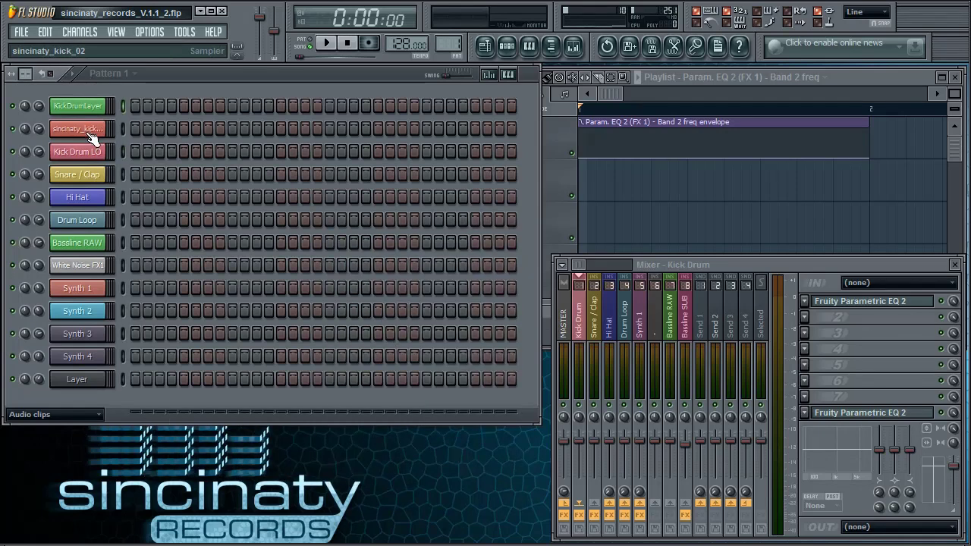
pyautogui.rightClick(95, 107)
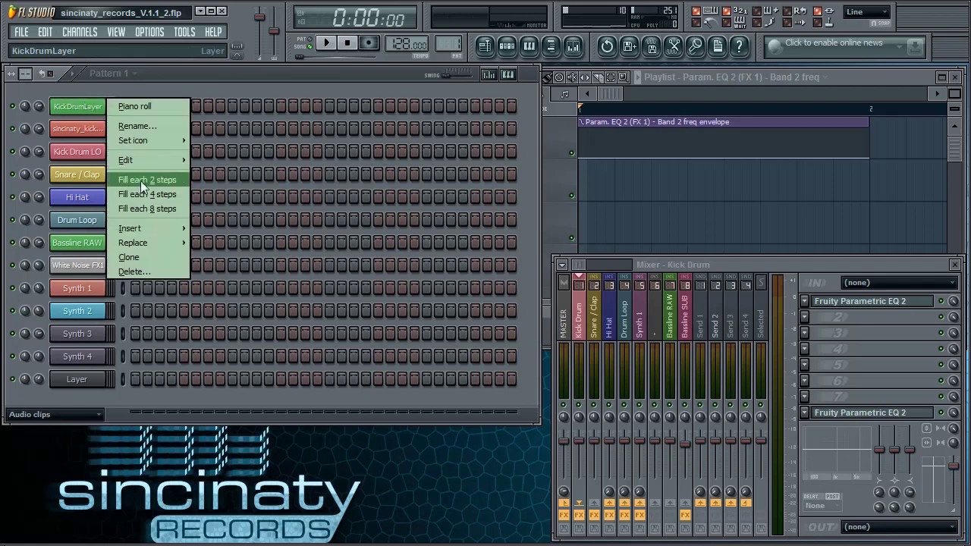
pyautogui.click(147, 195)
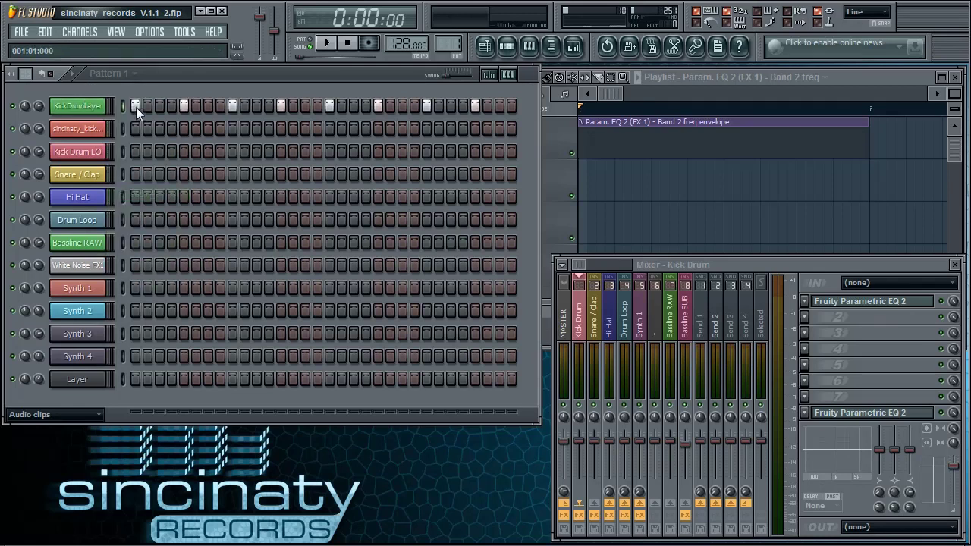
pyautogui.click(78, 106)
pyautogui.click(80, 106)
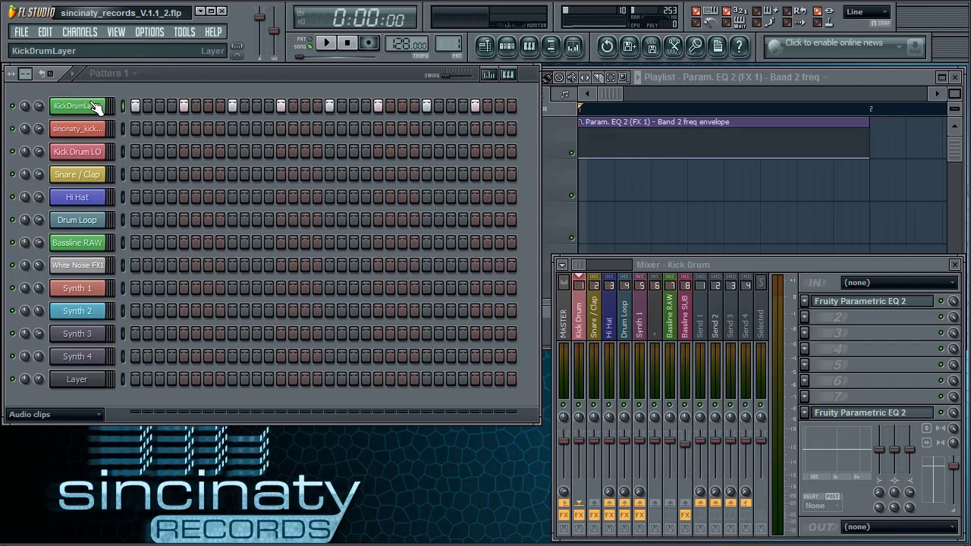
pyautogui.click(95, 106)
pyautogui.click(96, 106)
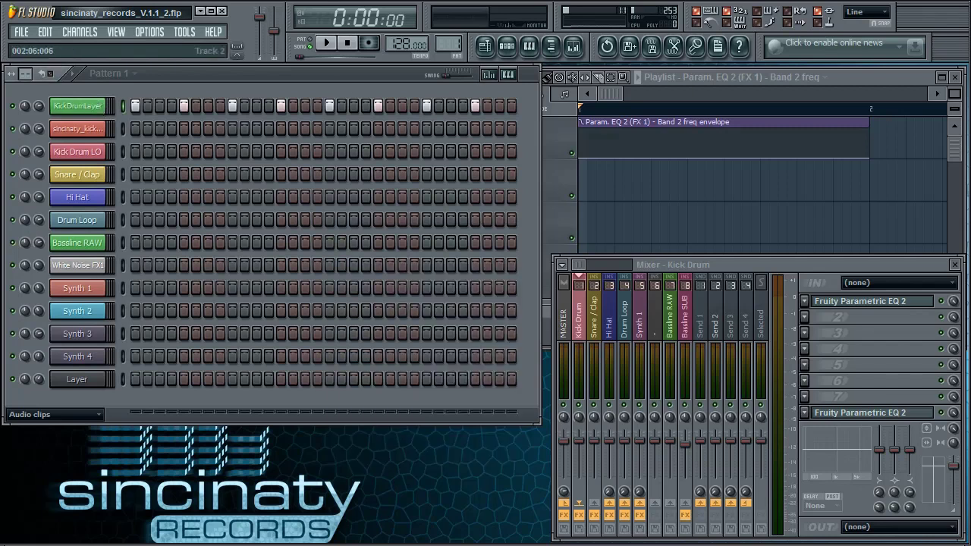